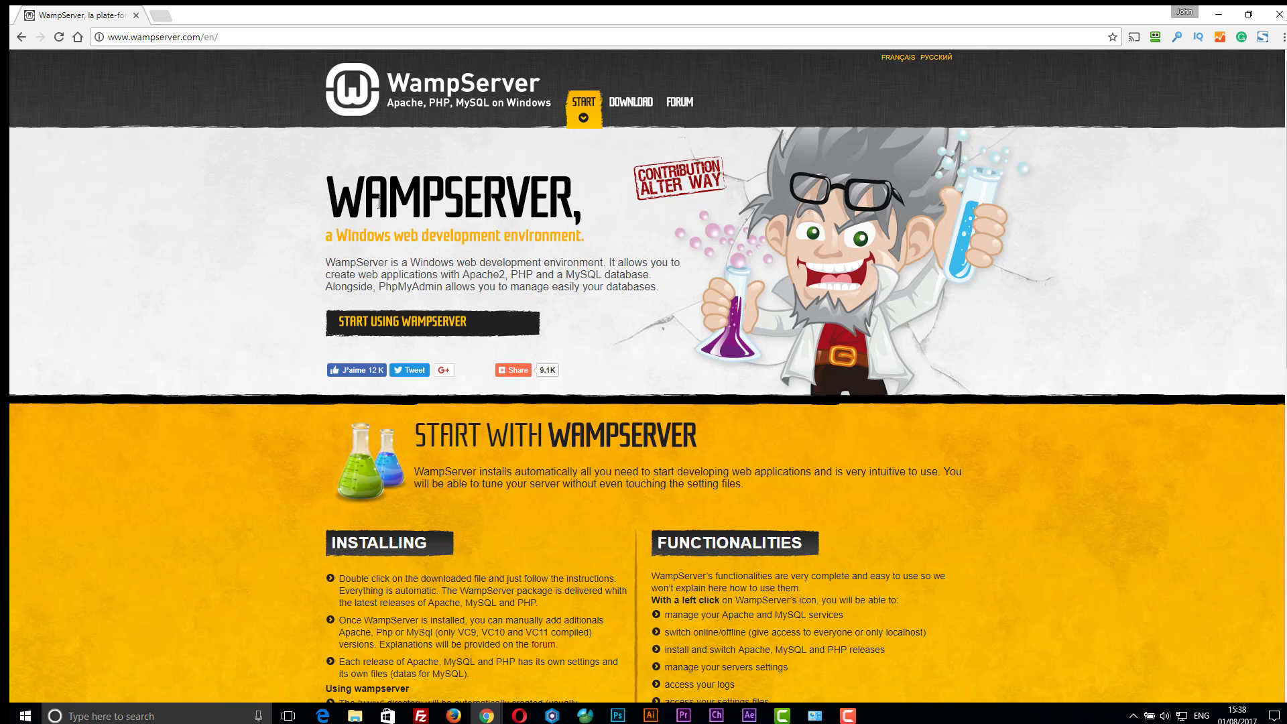
Open the WampServer downloads section and check the Windows system type in the system's About settings
{"action": "left_click", "coordinate": [402, 325]}
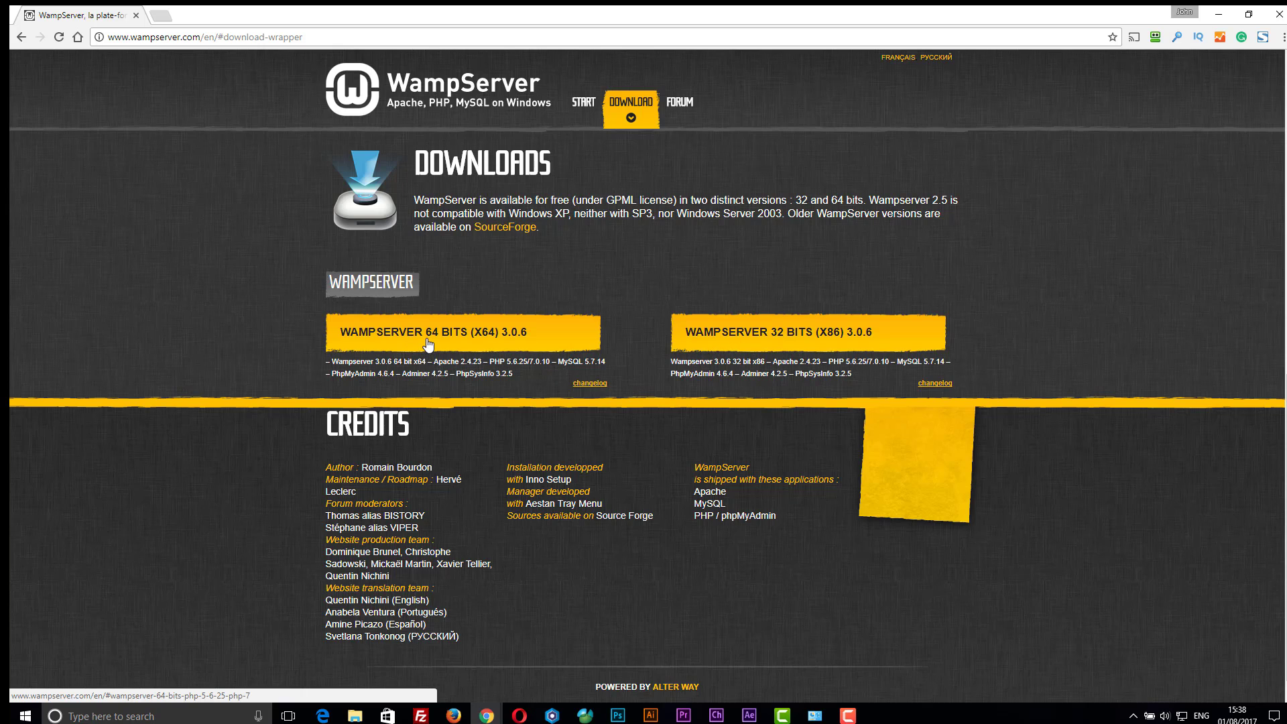
{"action": "left_click", "coordinate": [25, 716]}
{"action": "left_click", "coordinate": [27, 718]}
{"action": "right_click", "coordinate": [27, 717]}
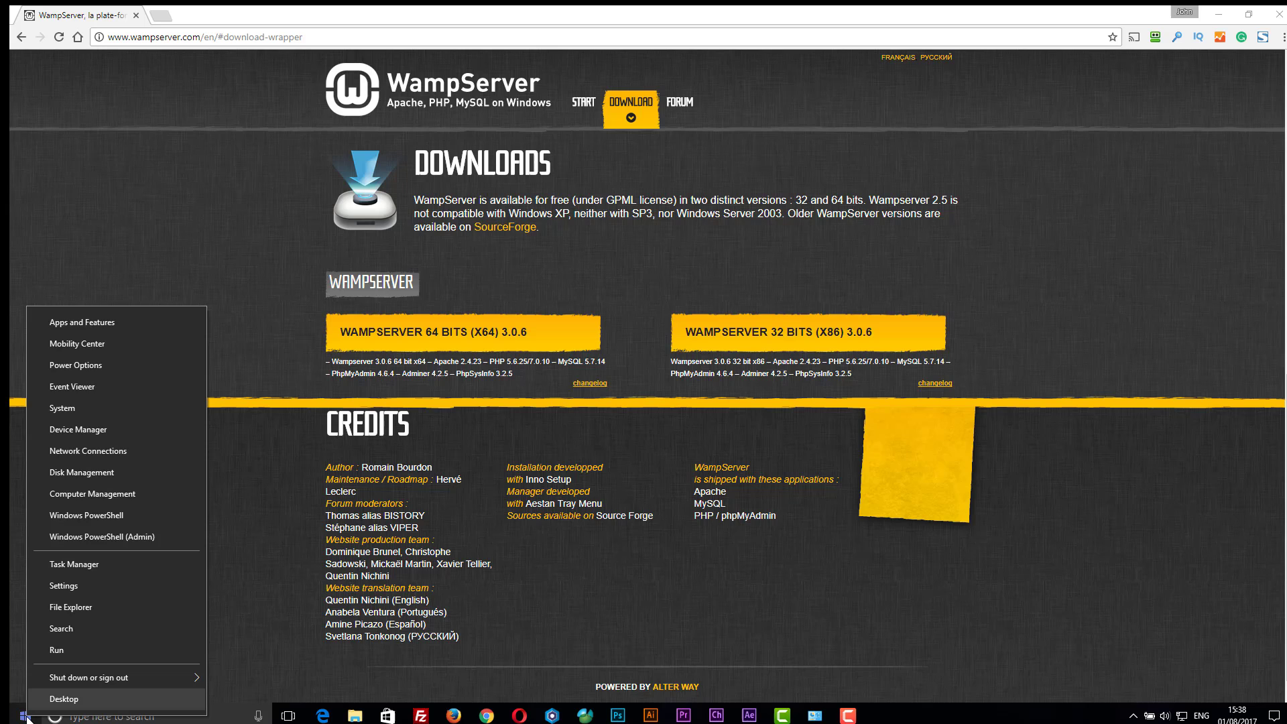
{"action": "left_click", "coordinate": [59, 409]}
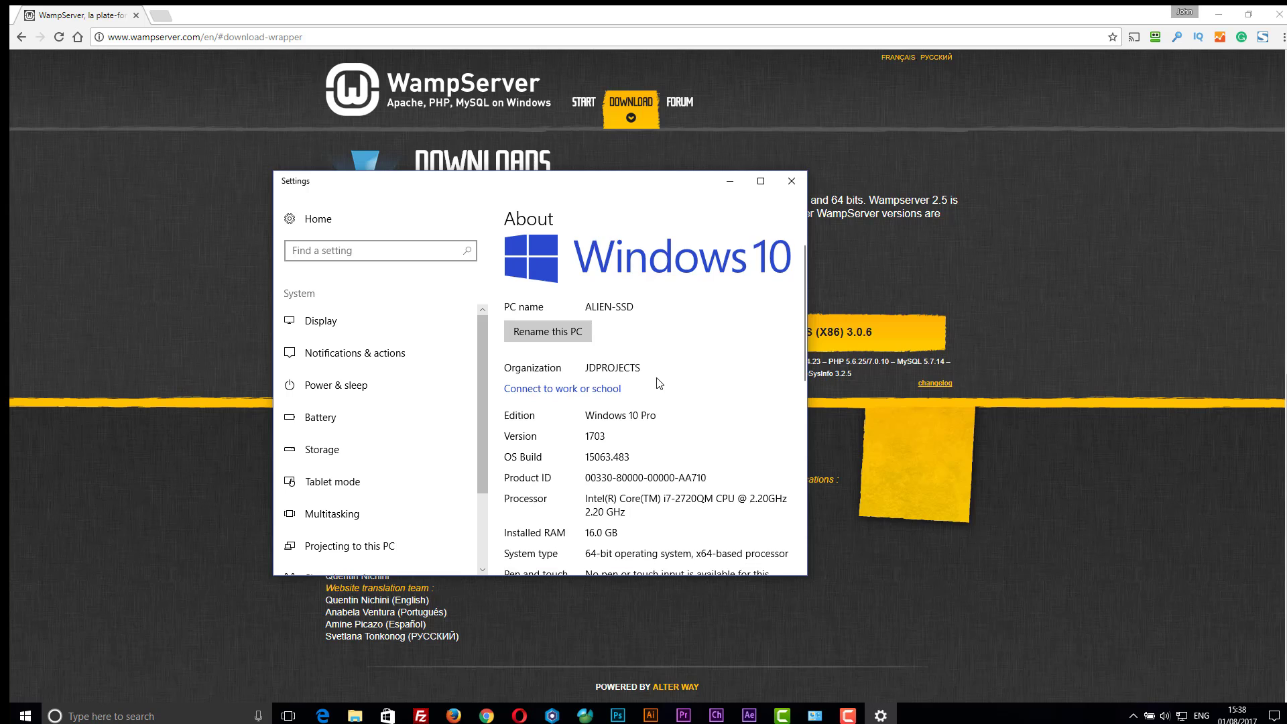
{"action": "scroll", "coordinate": [659, 383], "scroll_direction": "down", "scroll_amount": 2}
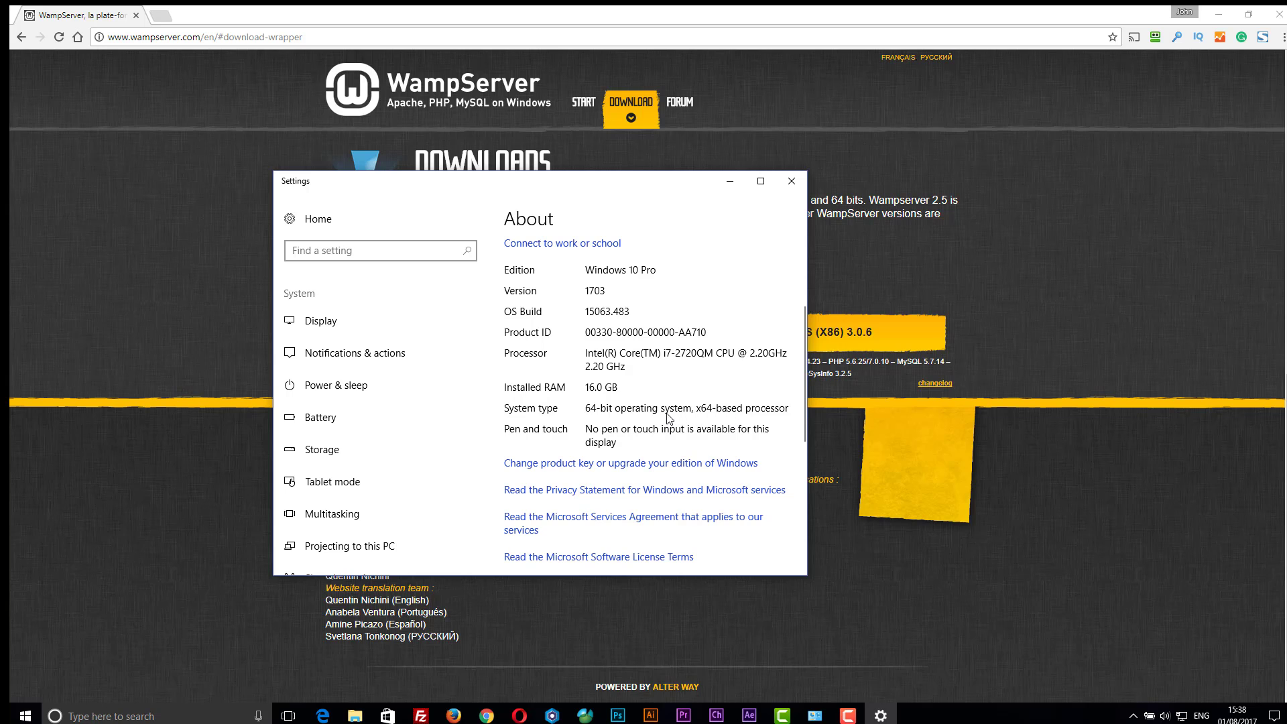
{"action": "left_click", "coordinate": [791, 181]}
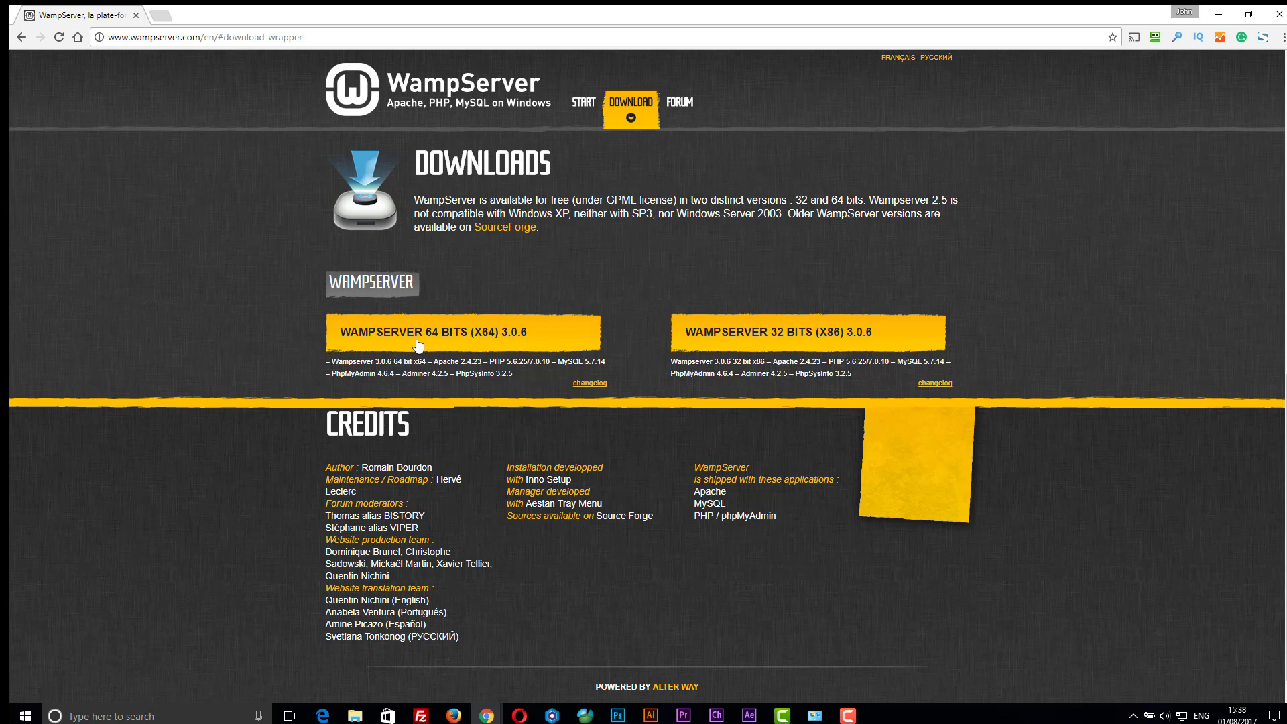
From the WampServer 64-bit download notice, follow the Visual Studio 2012 VC 11 link and download VSU_4\vcredist_x64.exe in English
{"action": "left_click", "coordinate": [418, 340]}
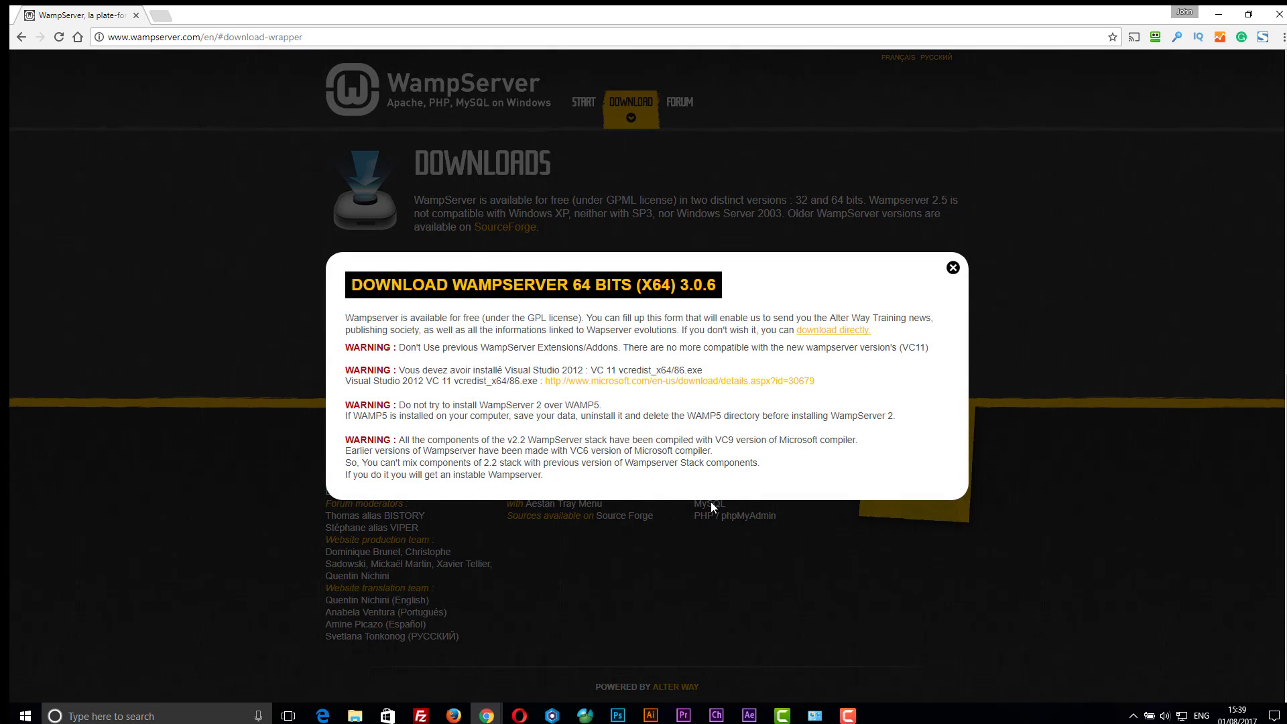
{"action": "left_click", "coordinate": [648, 381]}
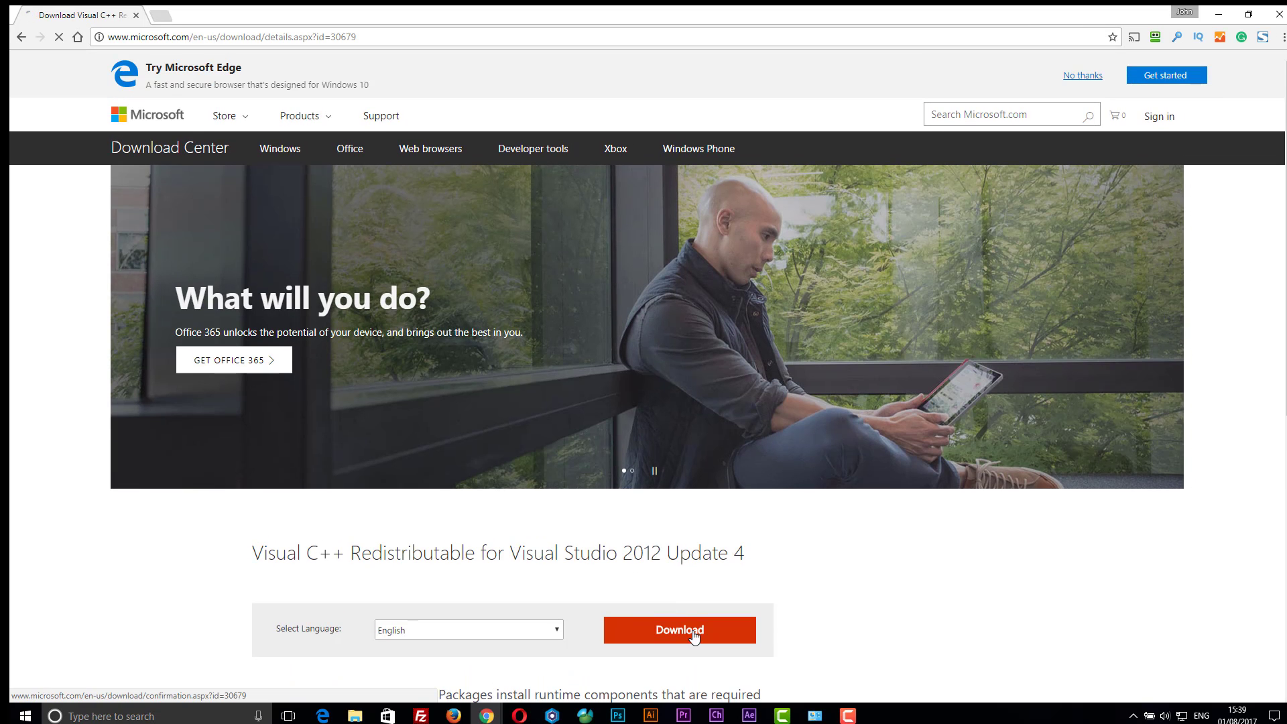
{"action": "left_click", "coordinate": [678, 634]}
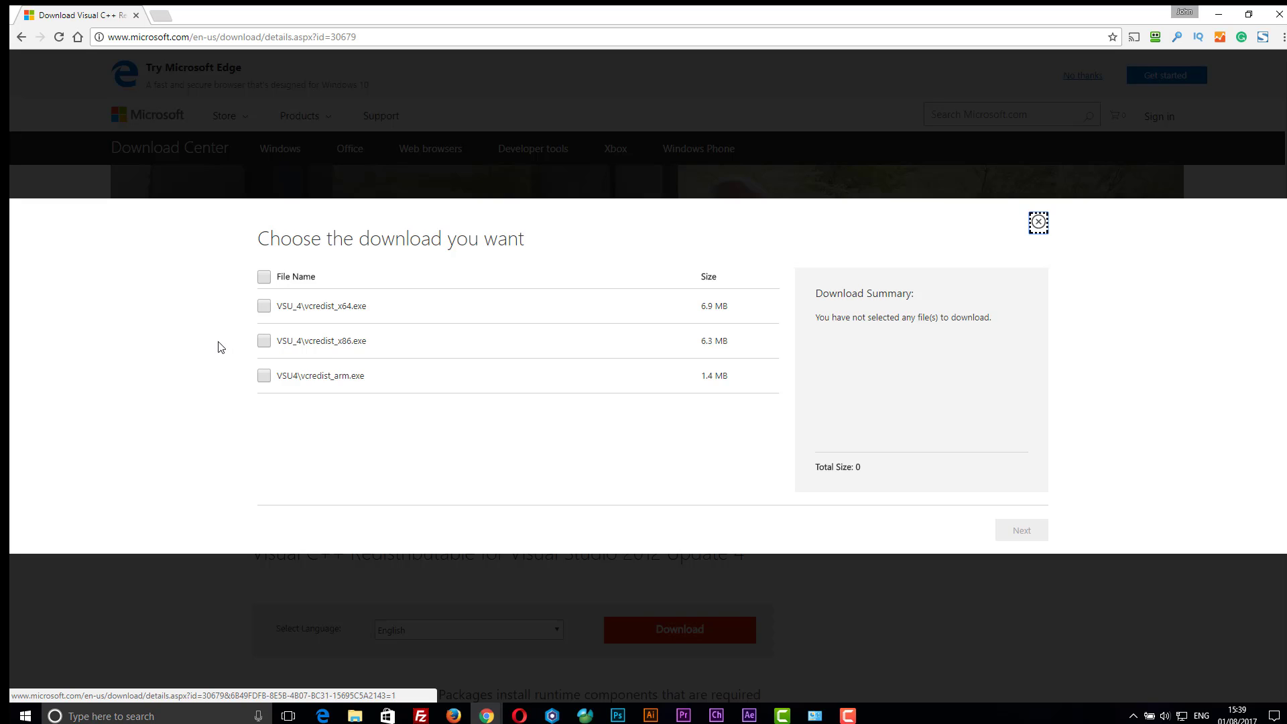
{"action": "left_click", "coordinate": [264, 310]}
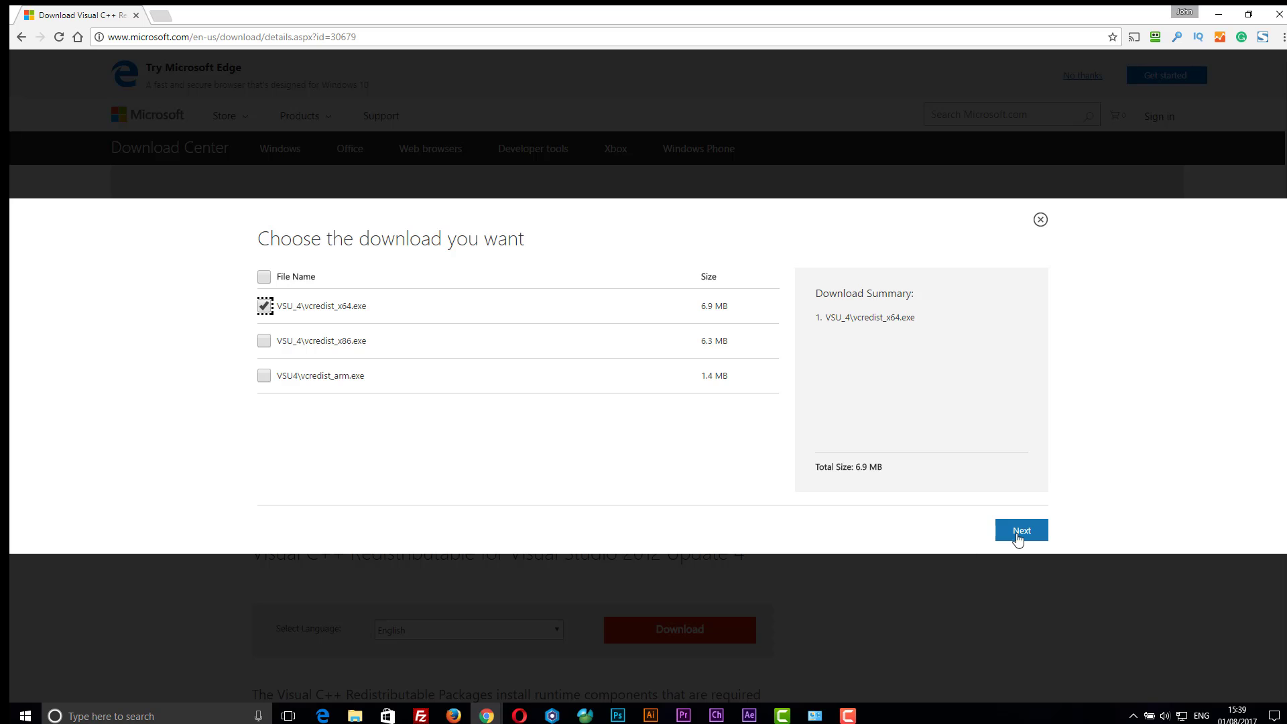
{"action": "left_click", "coordinate": [1020, 533]}
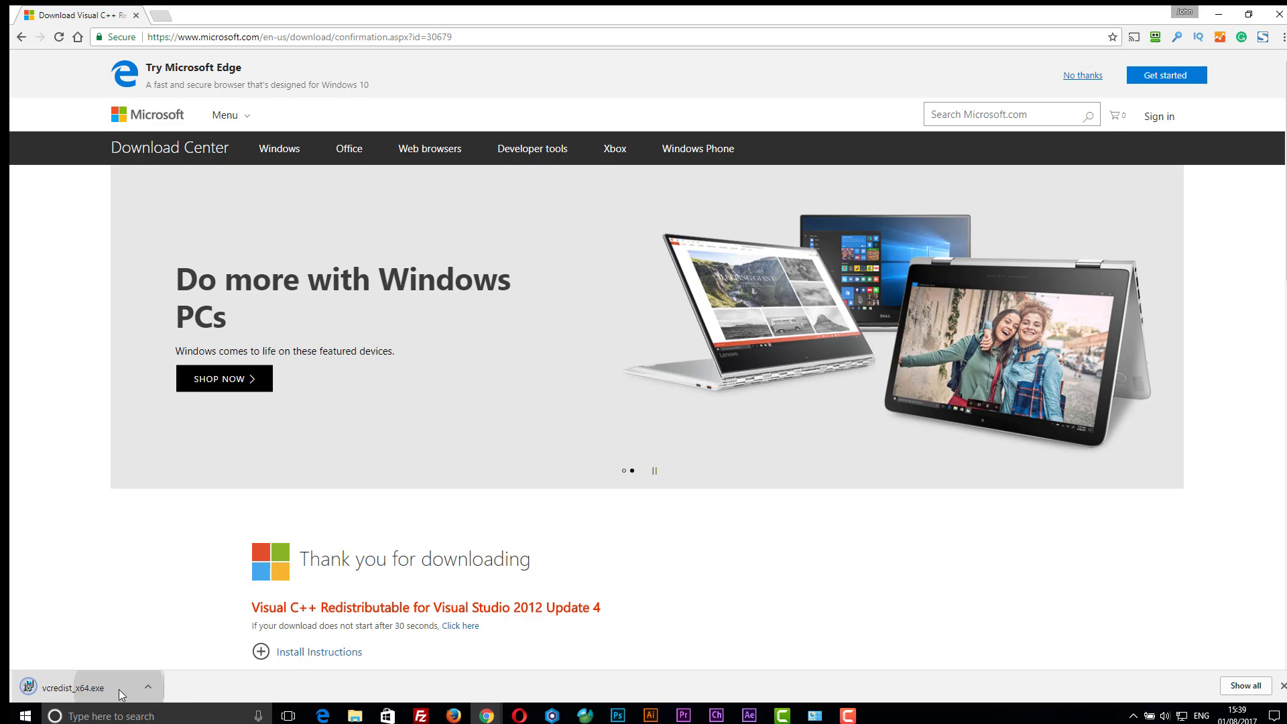
Run the downloaded vcredist_x64.exe and cancel its setup without repairing or uninstalling
{"action": "left_click", "coordinate": [119, 690]}
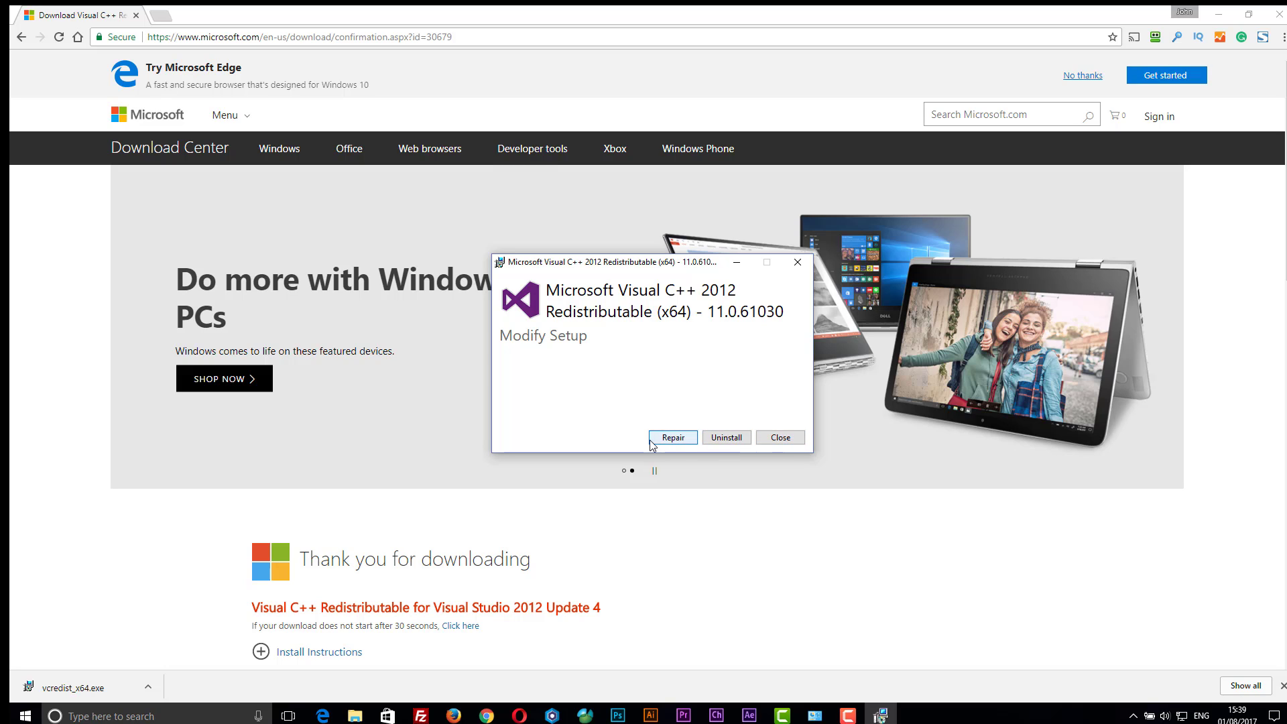
{"action": "left_click", "coordinate": [786, 444]}
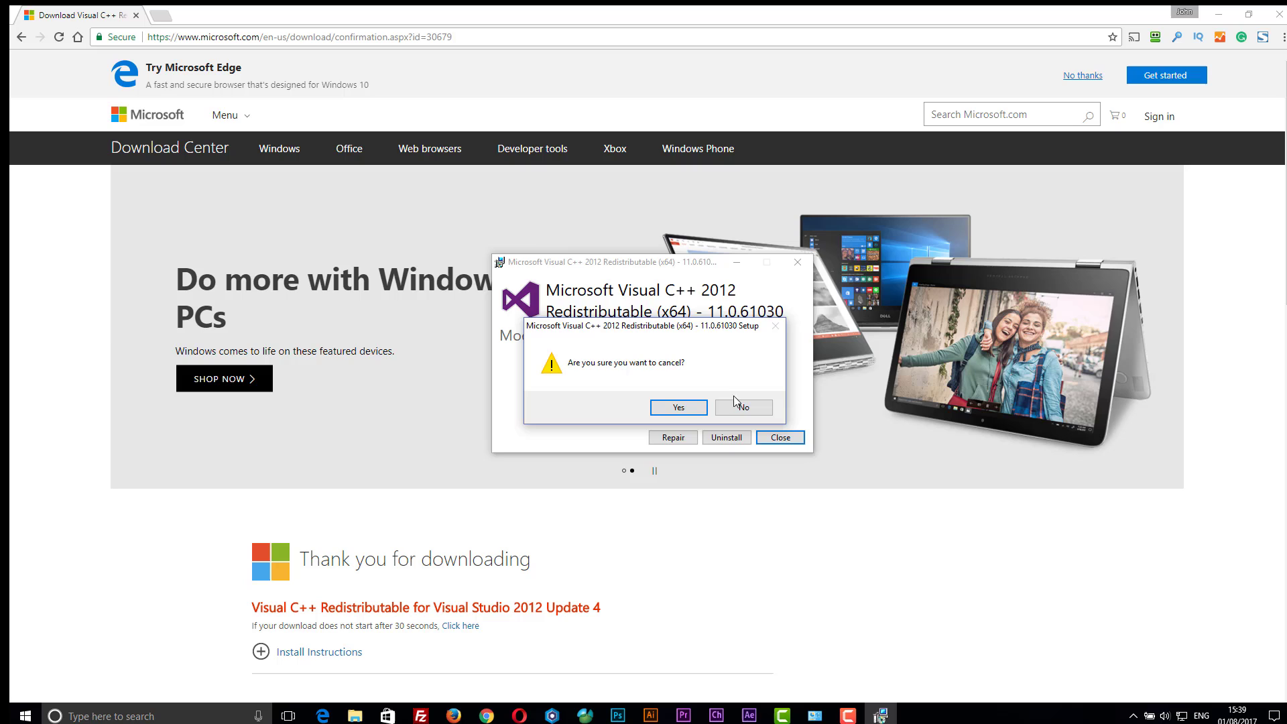
{"action": "left_click", "coordinate": [678, 407]}
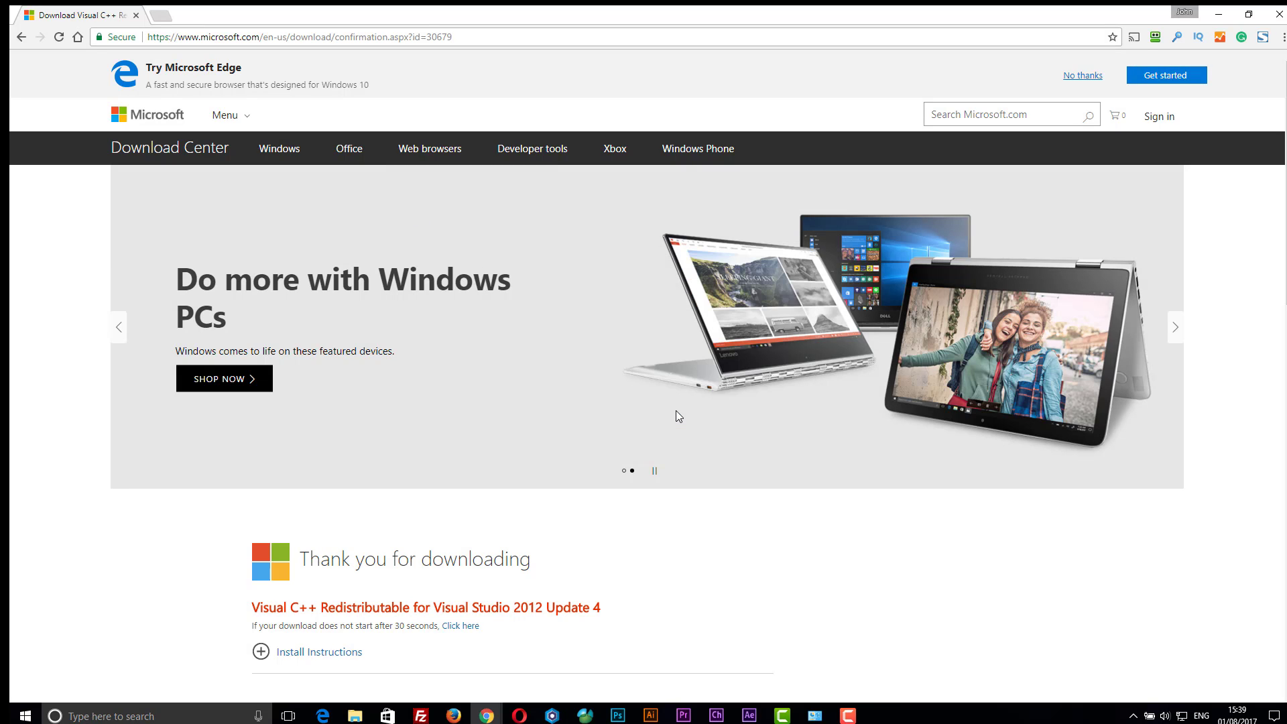
Return to the WampServer downloads page and download WampServer 64 bits (x64) 3.0.6 directly, without filling in the form
{"action": "left_click", "coordinate": [21, 38]}
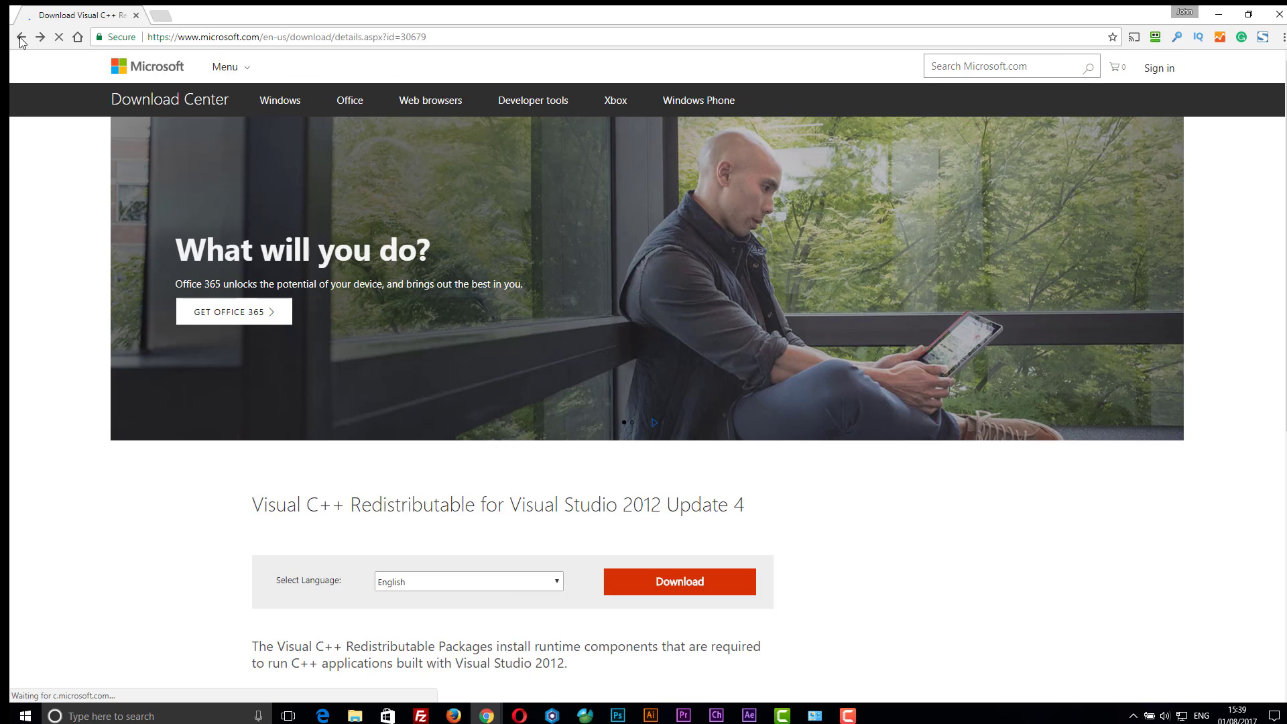
{"action": "left_click", "coordinate": [21, 38]}
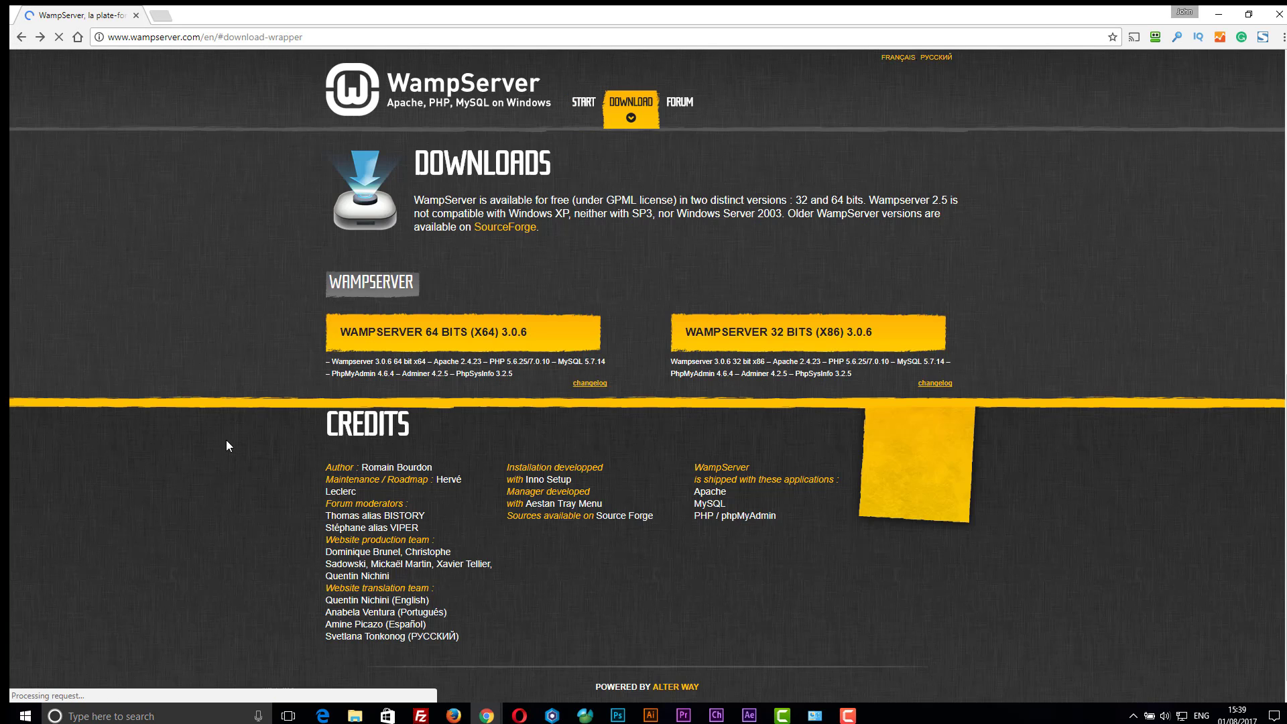
{"action": "left_click", "coordinate": [384, 335]}
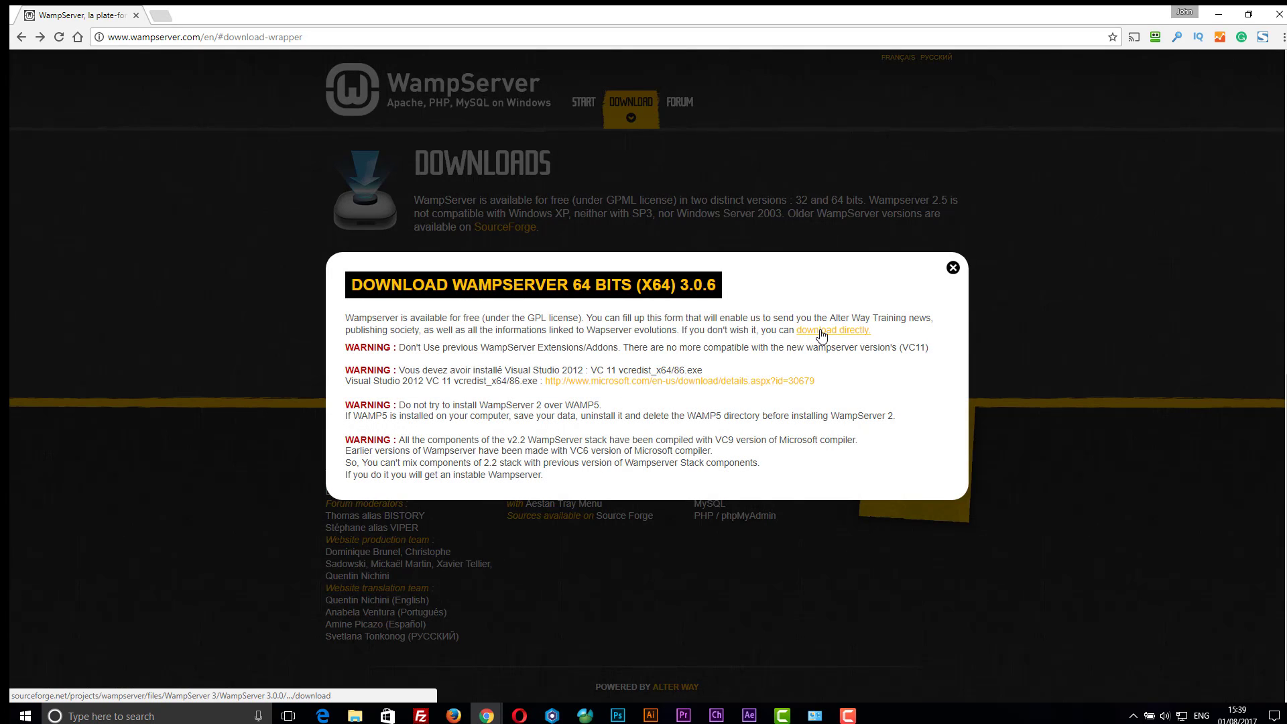
{"action": "left_click", "coordinate": [823, 331]}
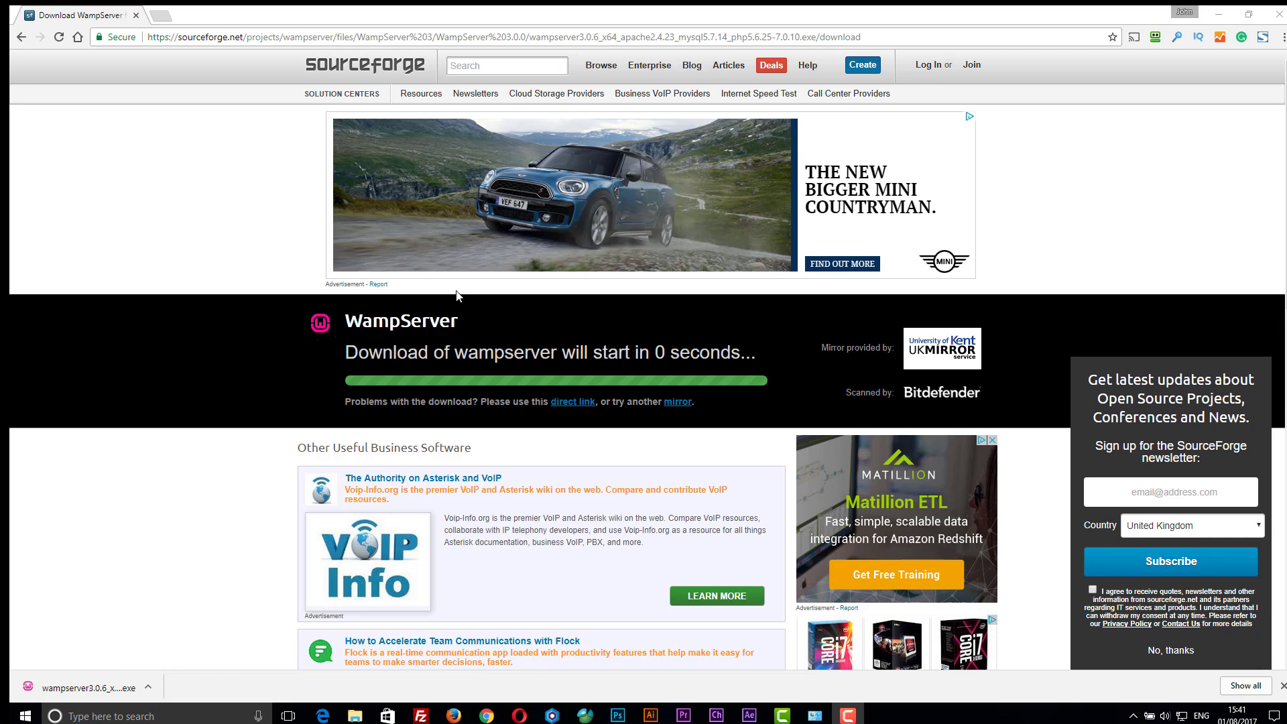
Run the downloaded WampServer installer in English, accept the license agreement and continue past the installation information
{"action": "left_click", "coordinate": [92, 691]}
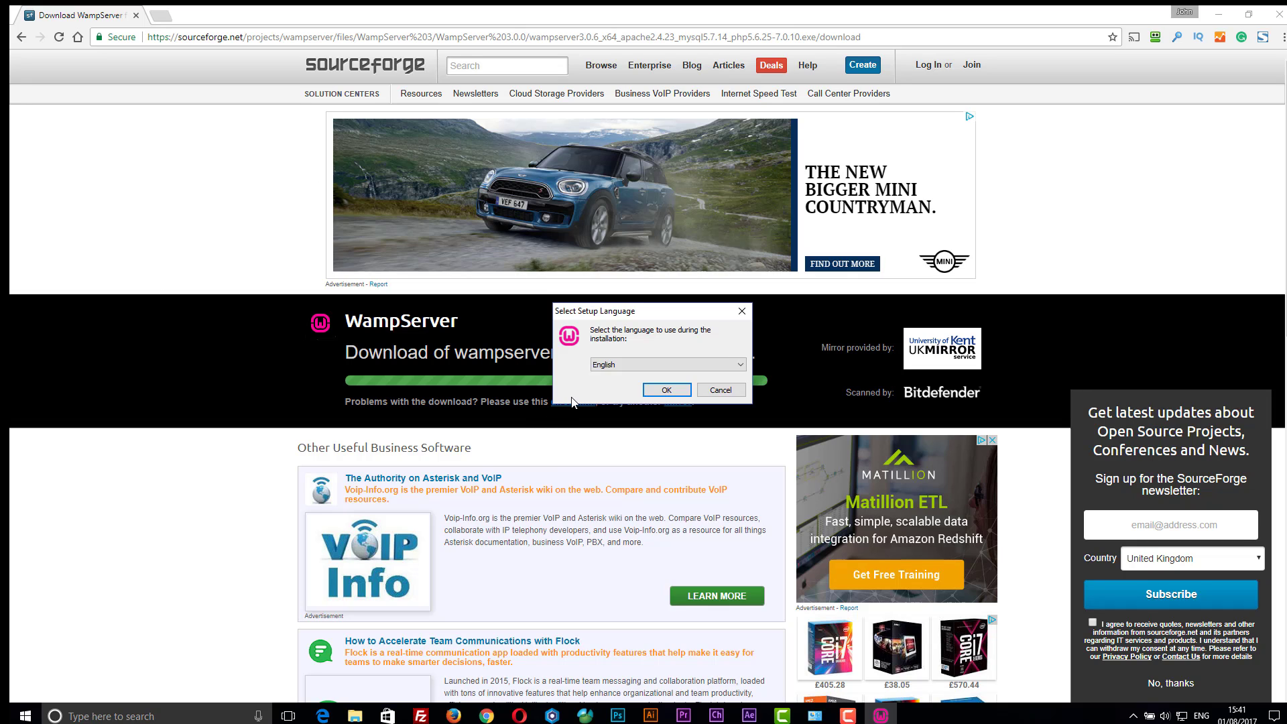
{"action": "left_click", "coordinate": [668, 391]}
{"action": "left_click", "coordinate": [537, 427]}
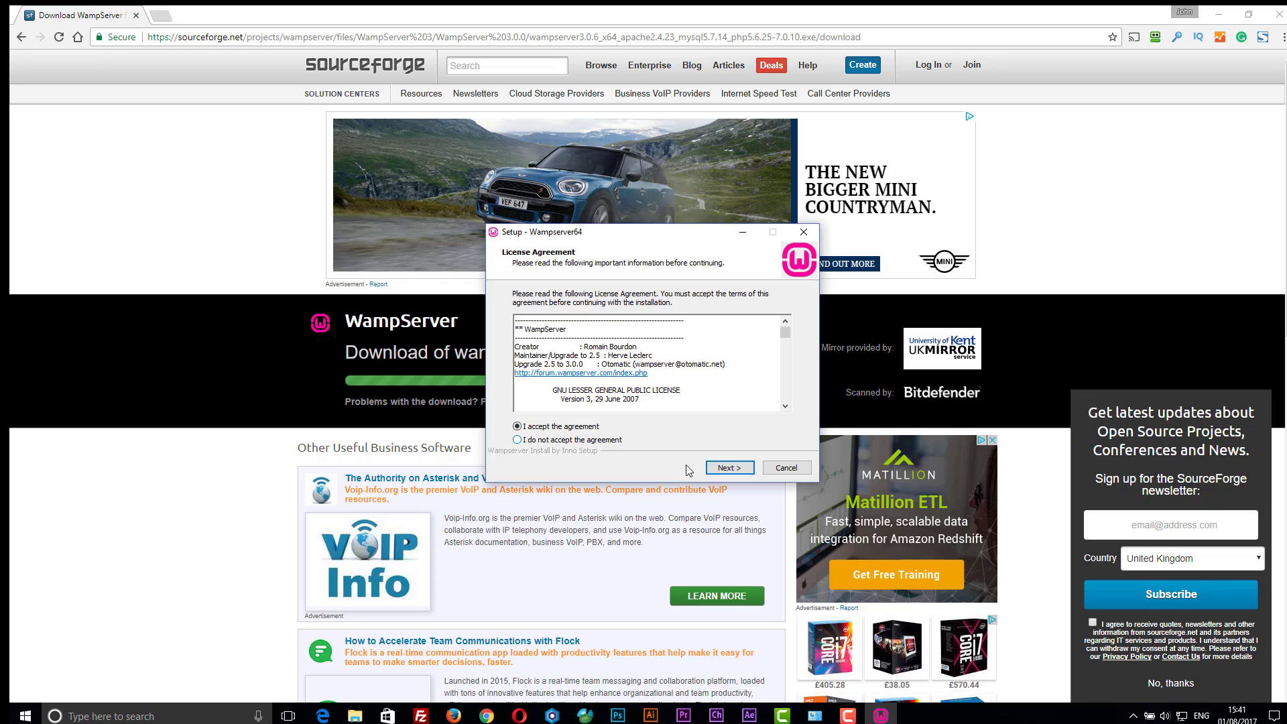
{"action": "left_click", "coordinate": [730, 468]}
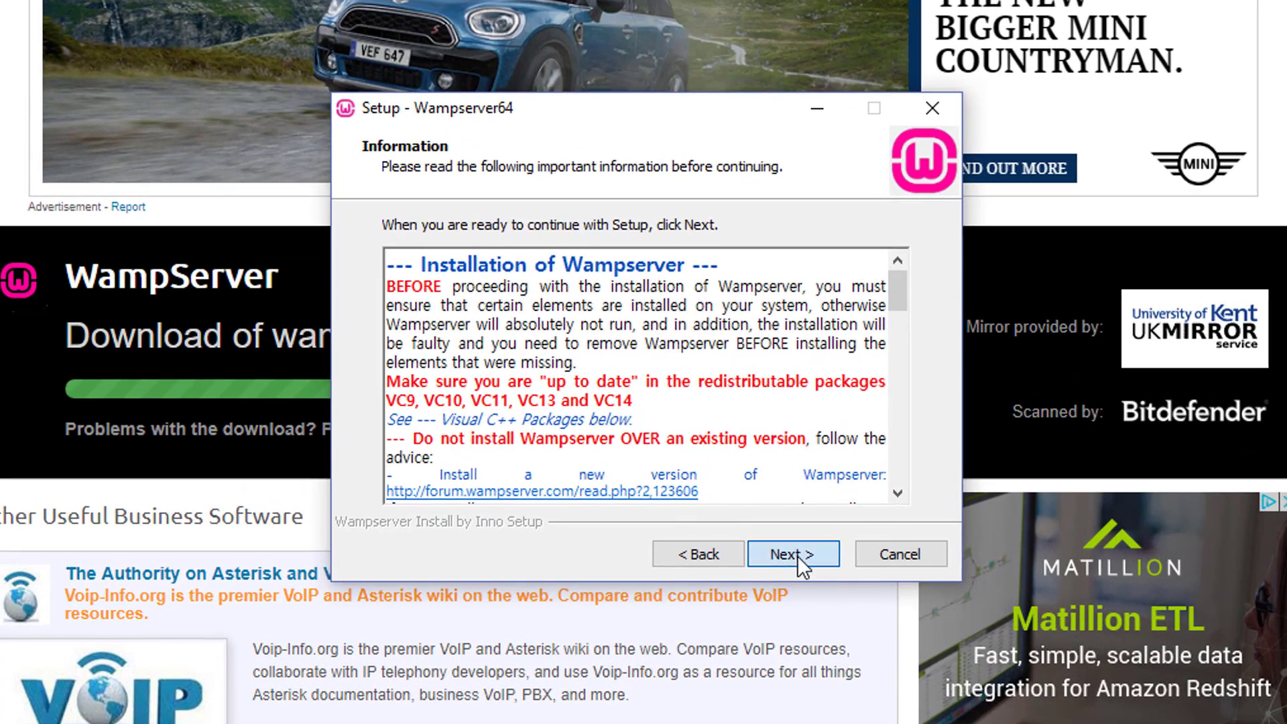
{"action": "left_click", "coordinate": [797, 555]}
Set the destination folder to c:\wamp, keep the Wampserver64 Start Menu folder and start the installation
{"action": "left_click", "coordinate": [472, 319]}
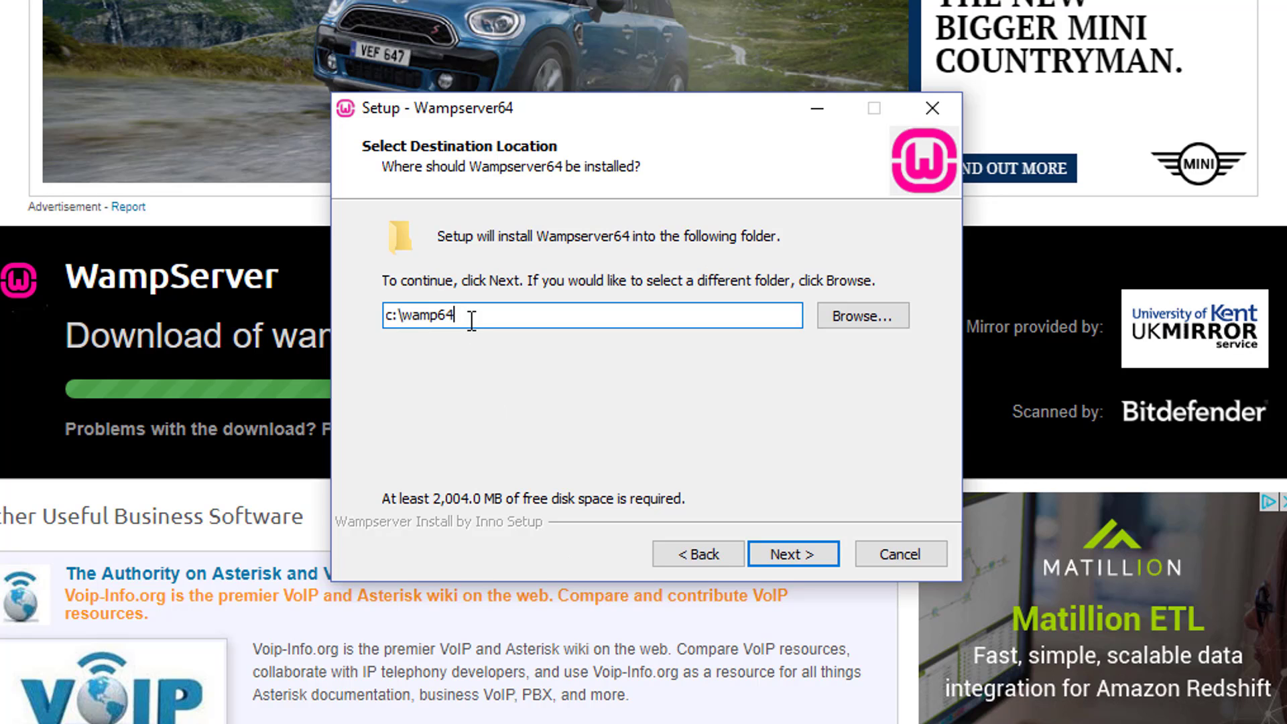
{"action": "key", "text": "BackSpace"}
{"action": "key", "text": "BackSpace"}
{"action": "left_click", "coordinate": [808, 558]}
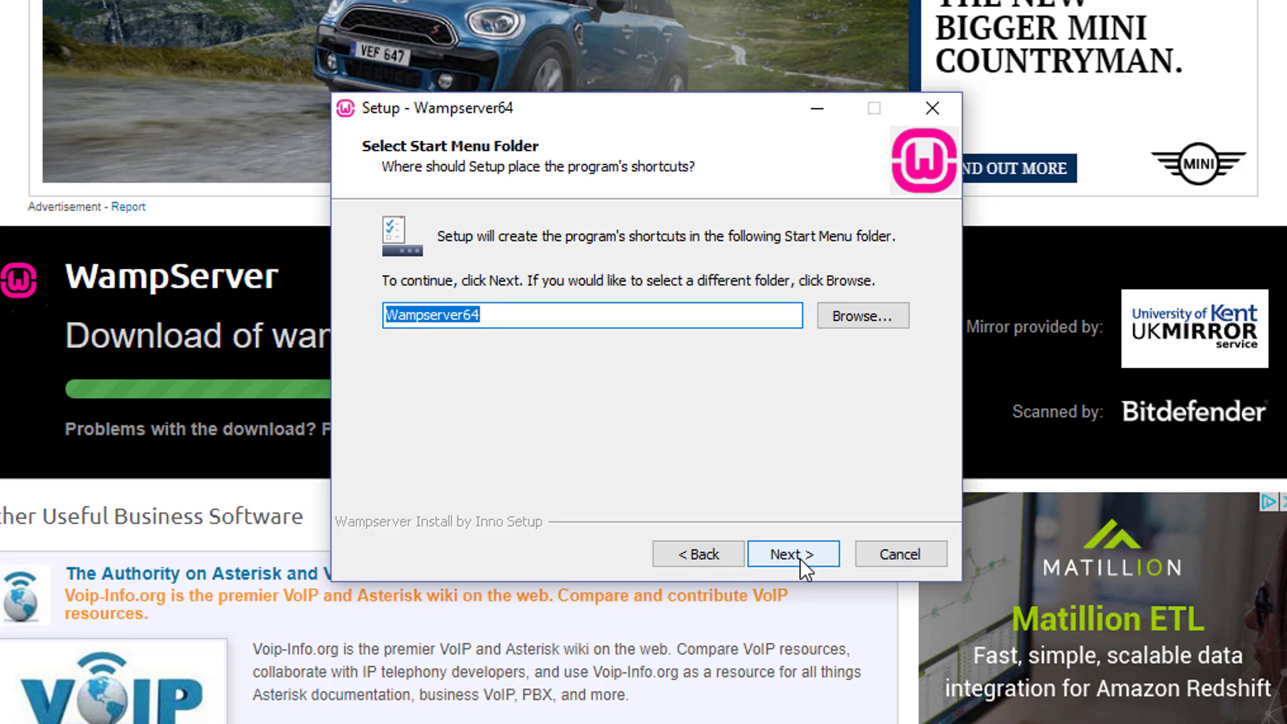
{"action": "left_click", "coordinate": [800, 558]}
{"action": "left_click", "coordinate": [804, 551]}
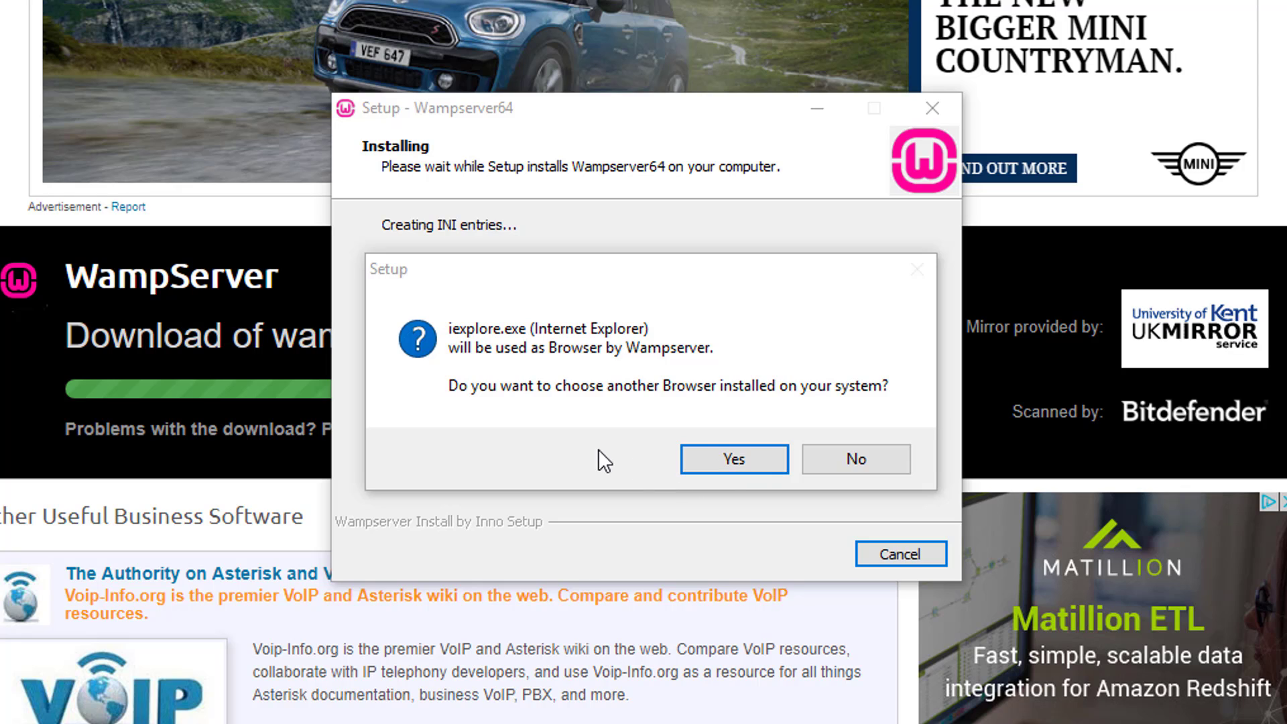
Choose chrome from Program Files (x86)\Google\Chrome\Application as Wampserver's browser and notepad from the Windows folder as its text editor
{"action": "left_click", "coordinate": [732, 467]}
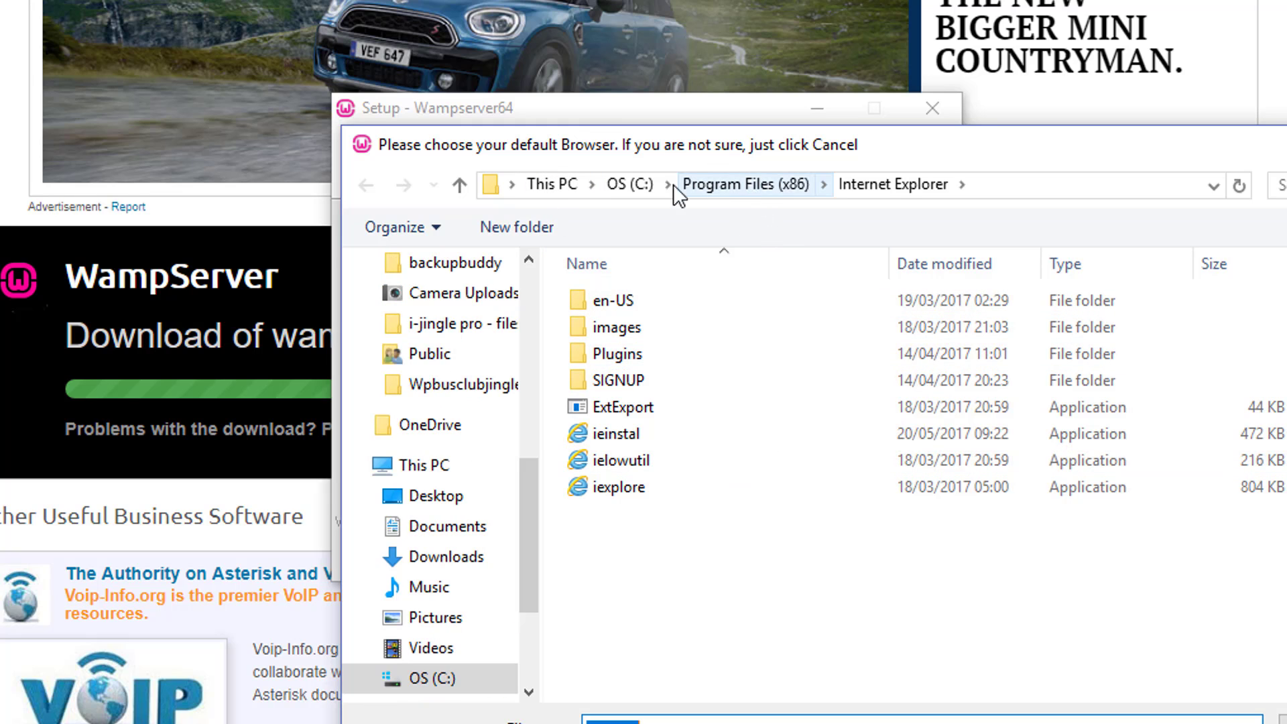
{"action": "left_click", "coordinate": [750, 186]}
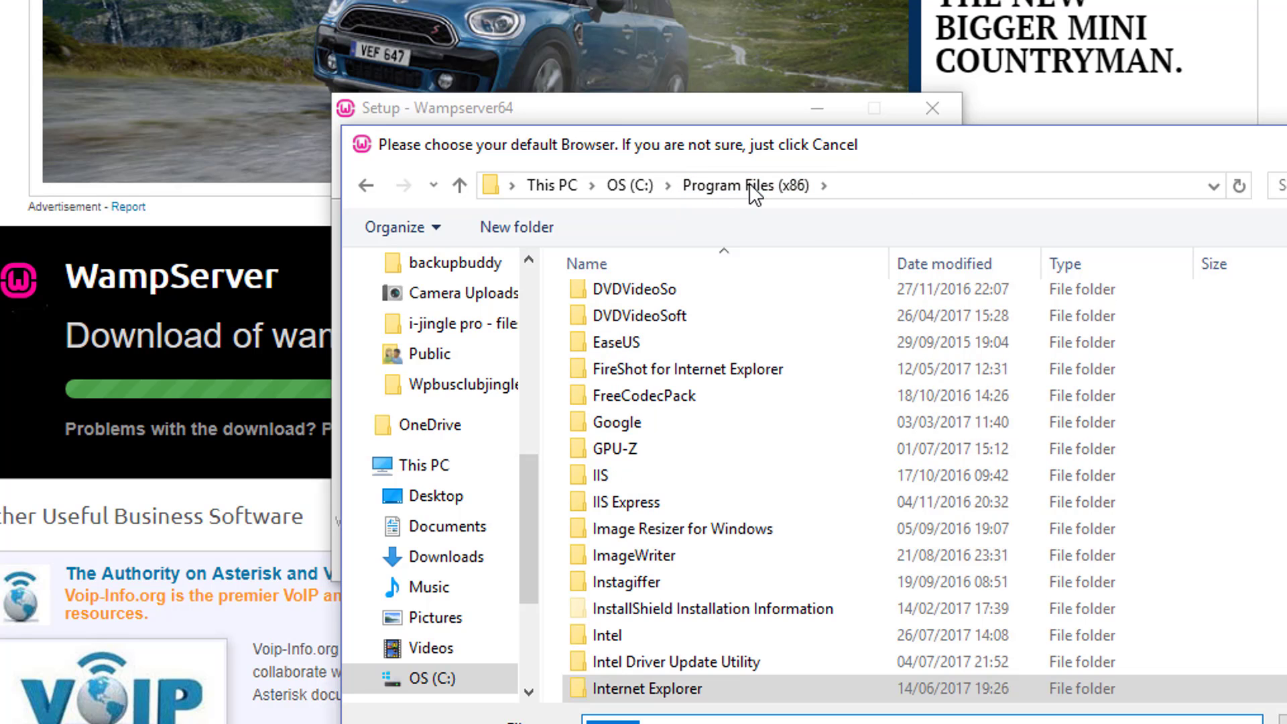
{"action": "double_click", "coordinate": [615, 423]}
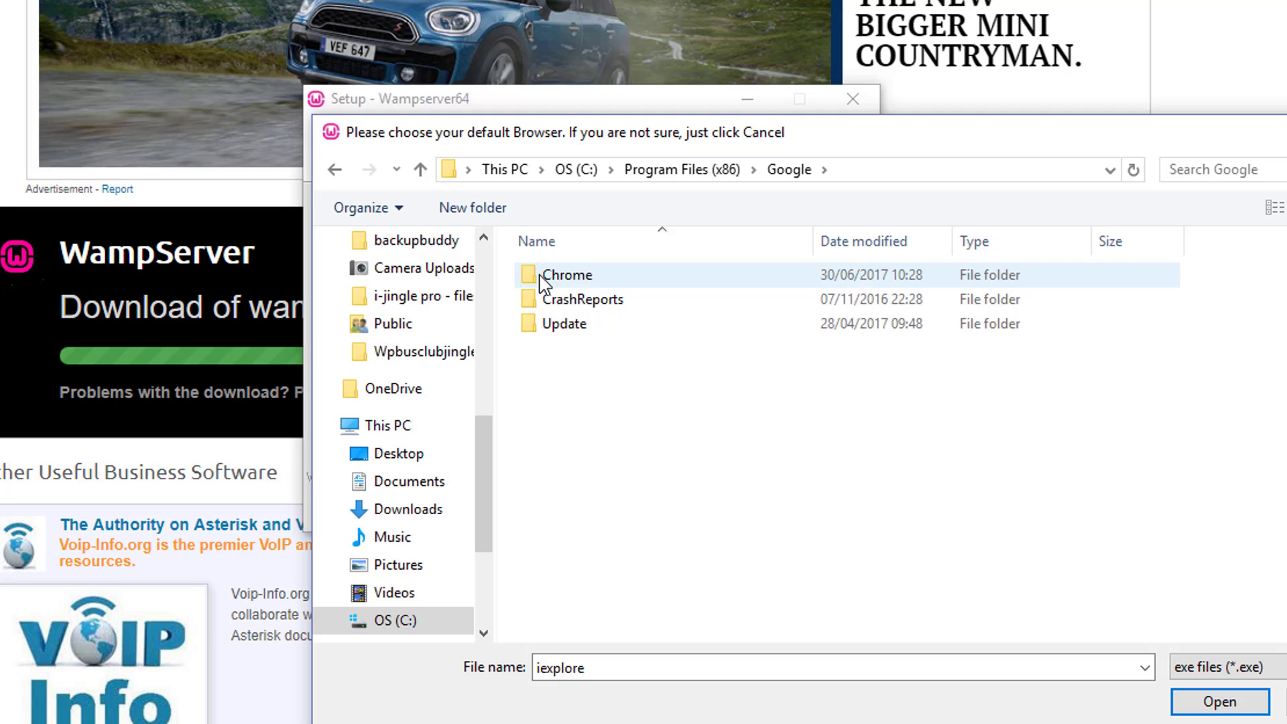
{"action": "double_click", "coordinate": [542, 278]}
{"action": "double_click", "coordinate": [544, 276]}
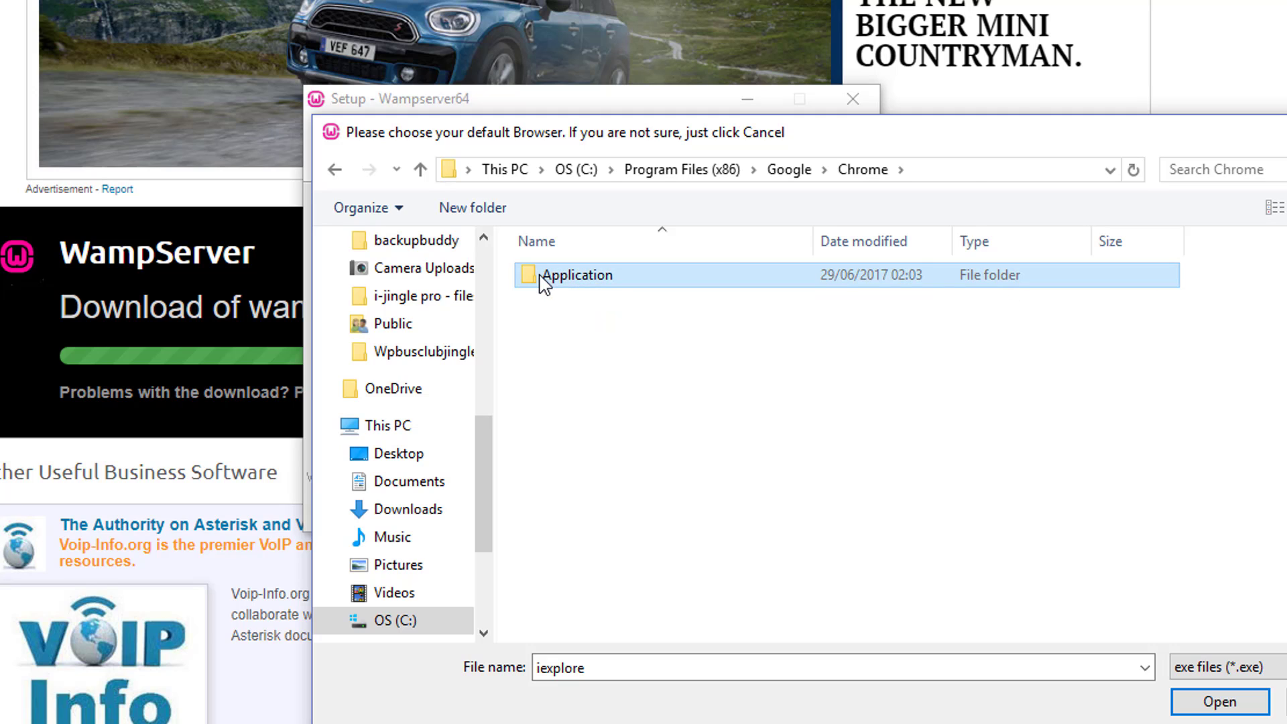
{"action": "left_click", "coordinate": [547, 356]}
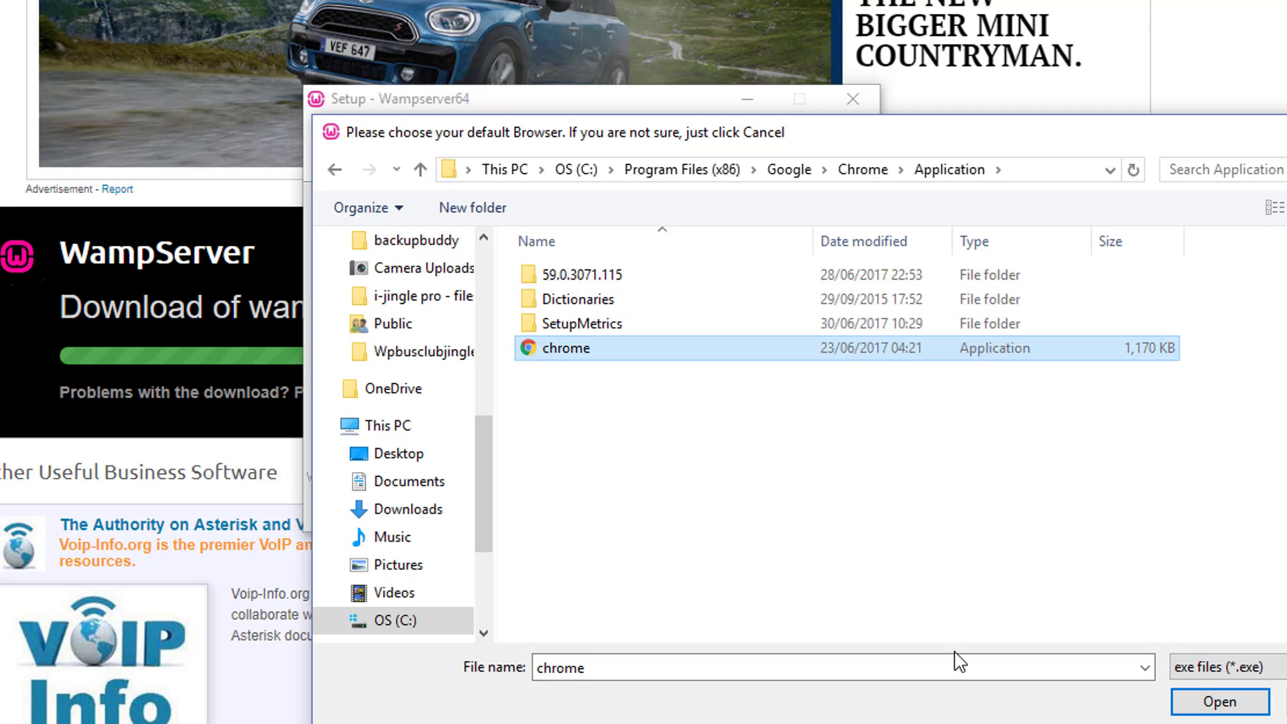
{"action": "left_click", "coordinate": [1215, 705]}
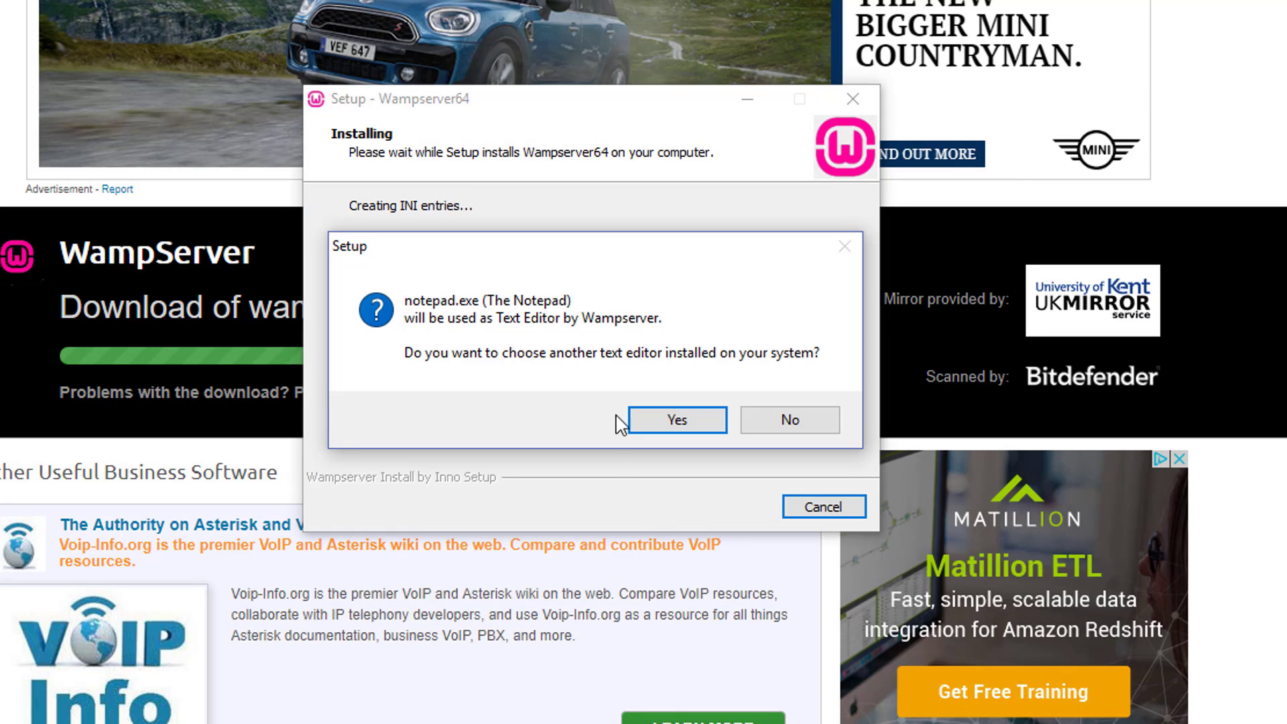
{"action": "left_click", "coordinate": [677, 429]}
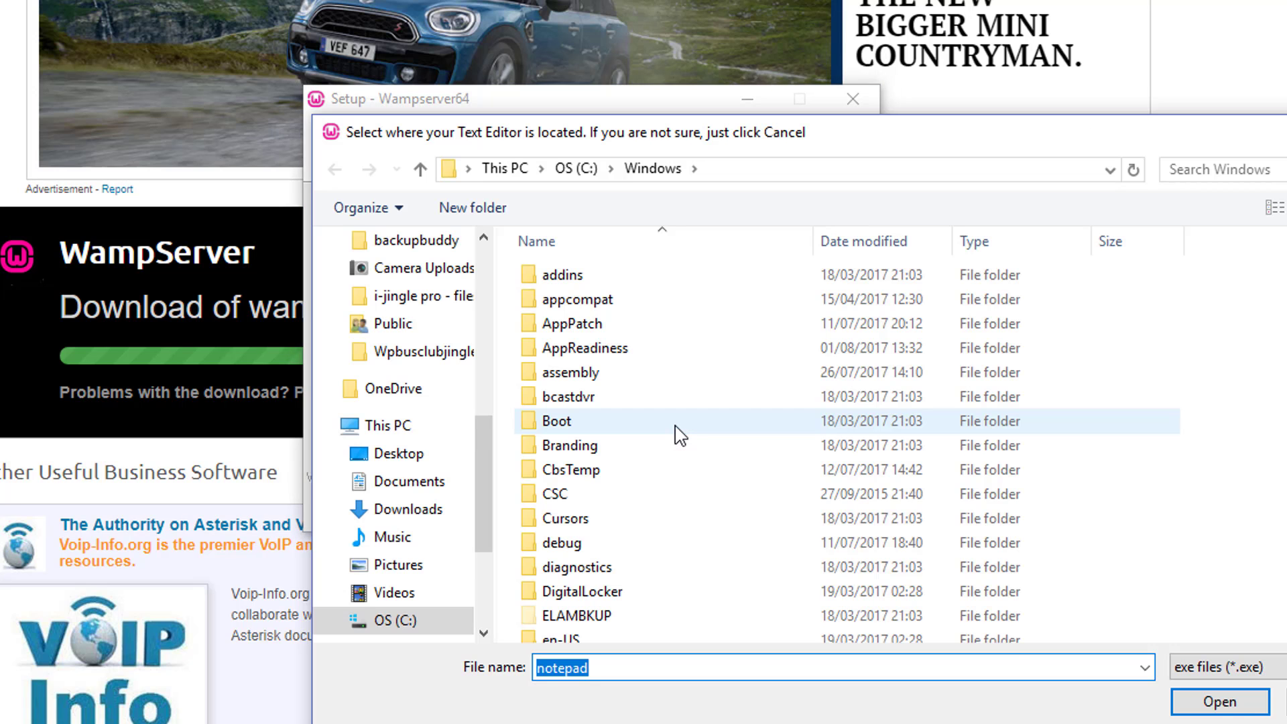
{"action": "left_click", "coordinate": [1226, 702]}
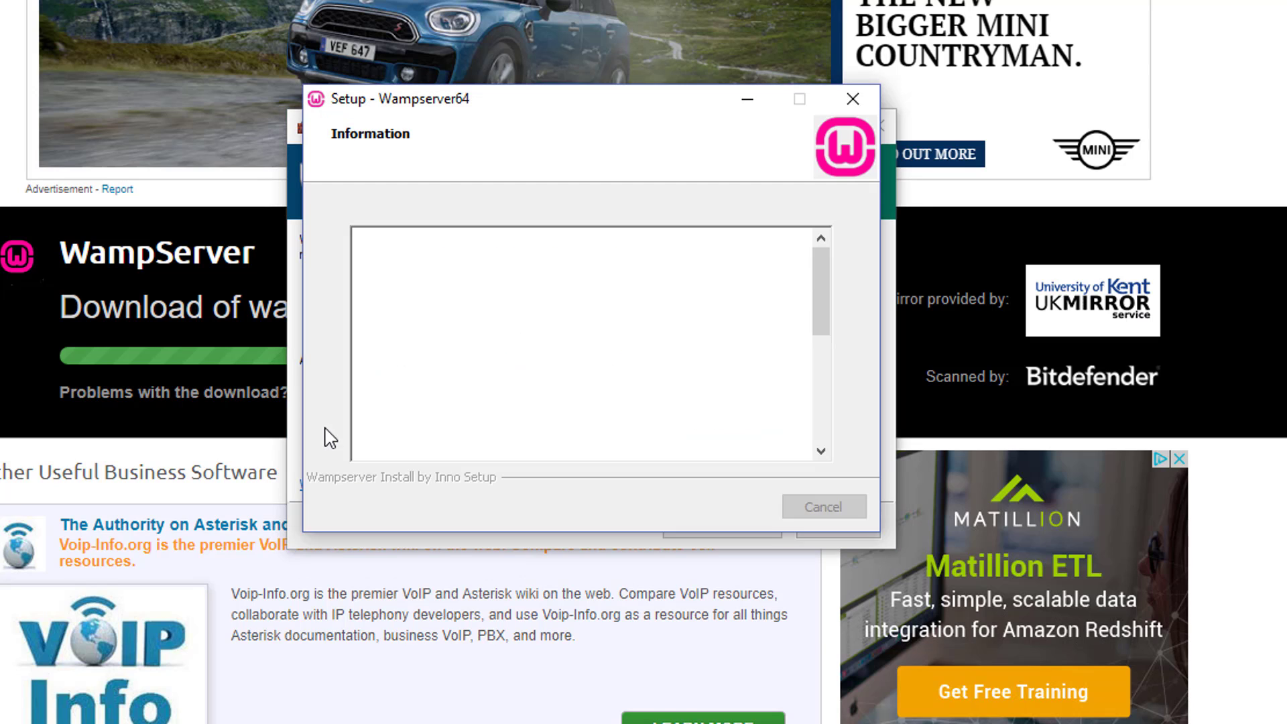
Allow Apache HTTP Server through Windows Firewall on both private and public networks
{"action": "left_click_drag", "start_coordinate": [468, 106], "coordinate": [738, 187]}
{"action": "left_click_drag", "start_coordinate": [392, 148], "coordinate": [129, 192]}
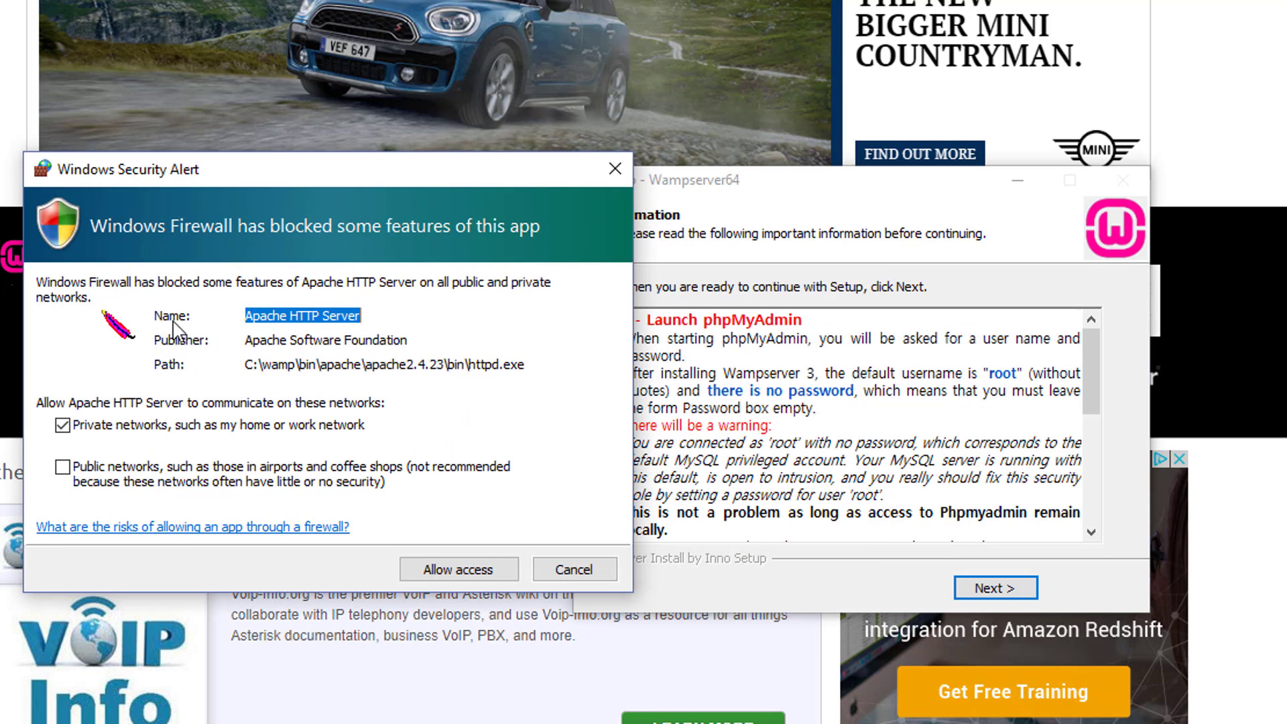
{"action": "left_click", "coordinate": [61, 468]}
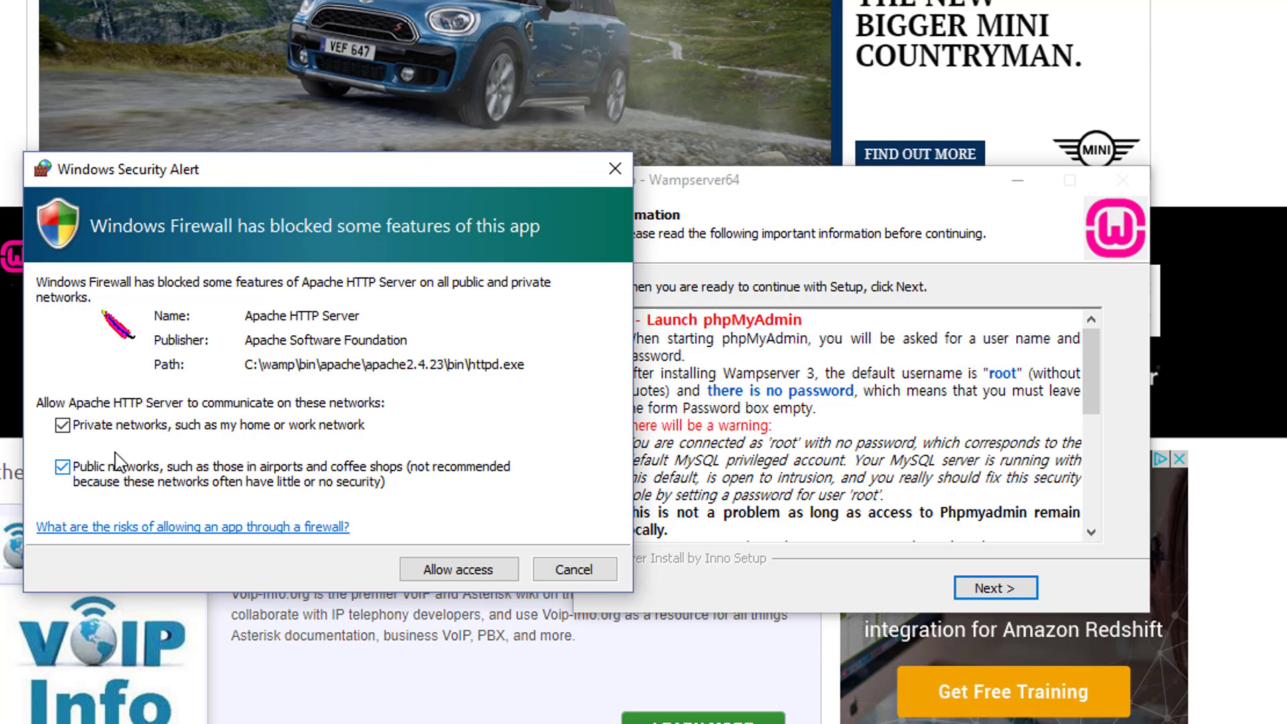
{"action": "left_click", "coordinate": [473, 571]}
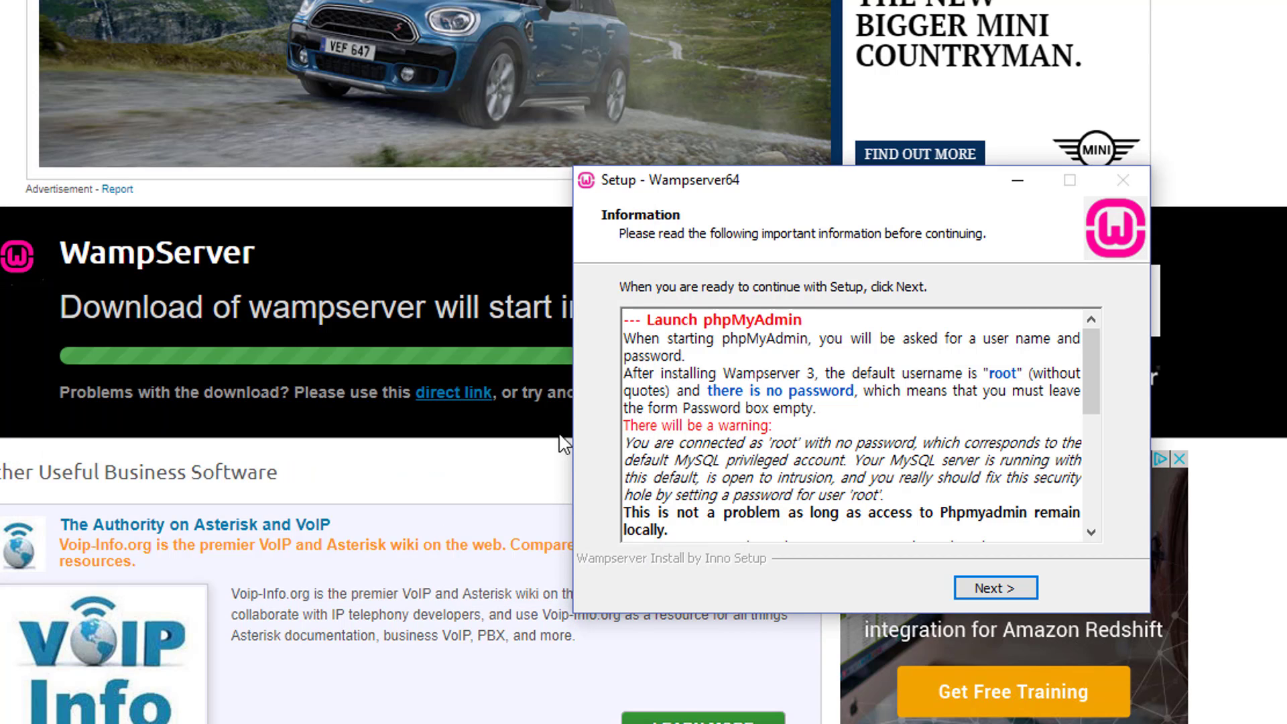
Continue past the phpMyAdmin information and finish the Wampserver64 setup wizard
{"action": "left_click_drag", "start_coordinate": [737, 199], "coordinate": [314, 195]}
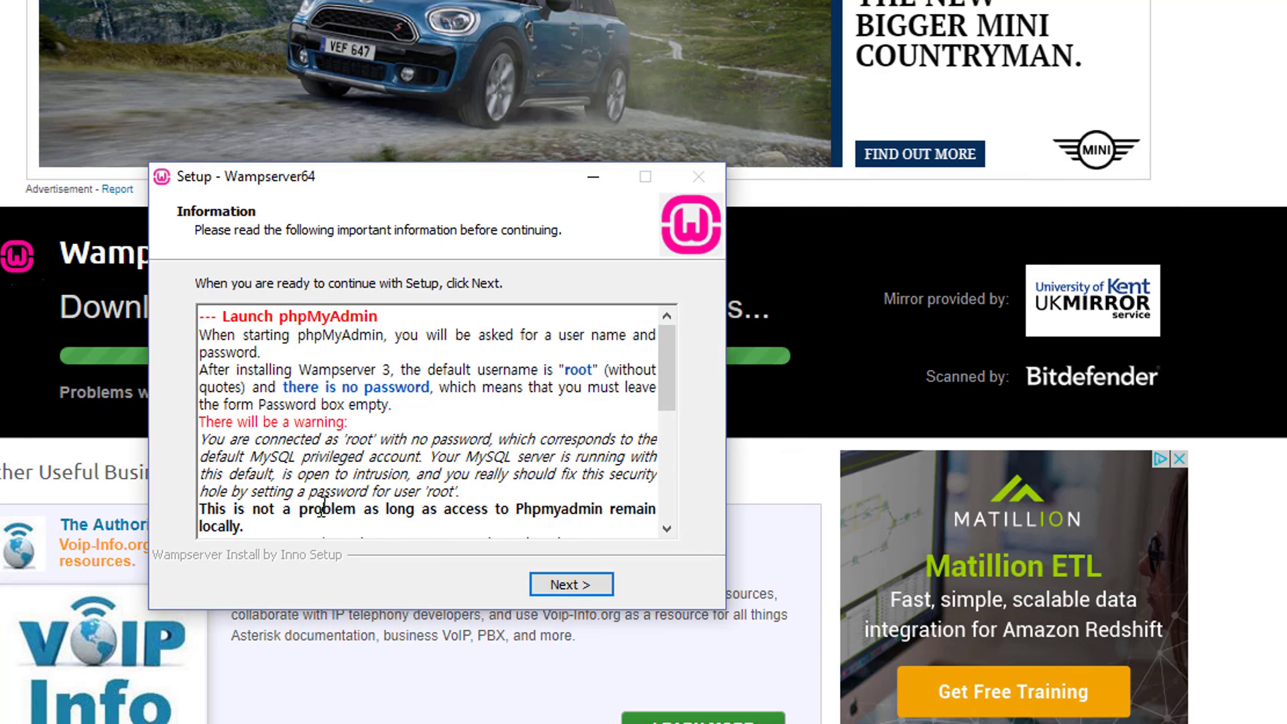
{"action": "left_click", "coordinate": [557, 589]}
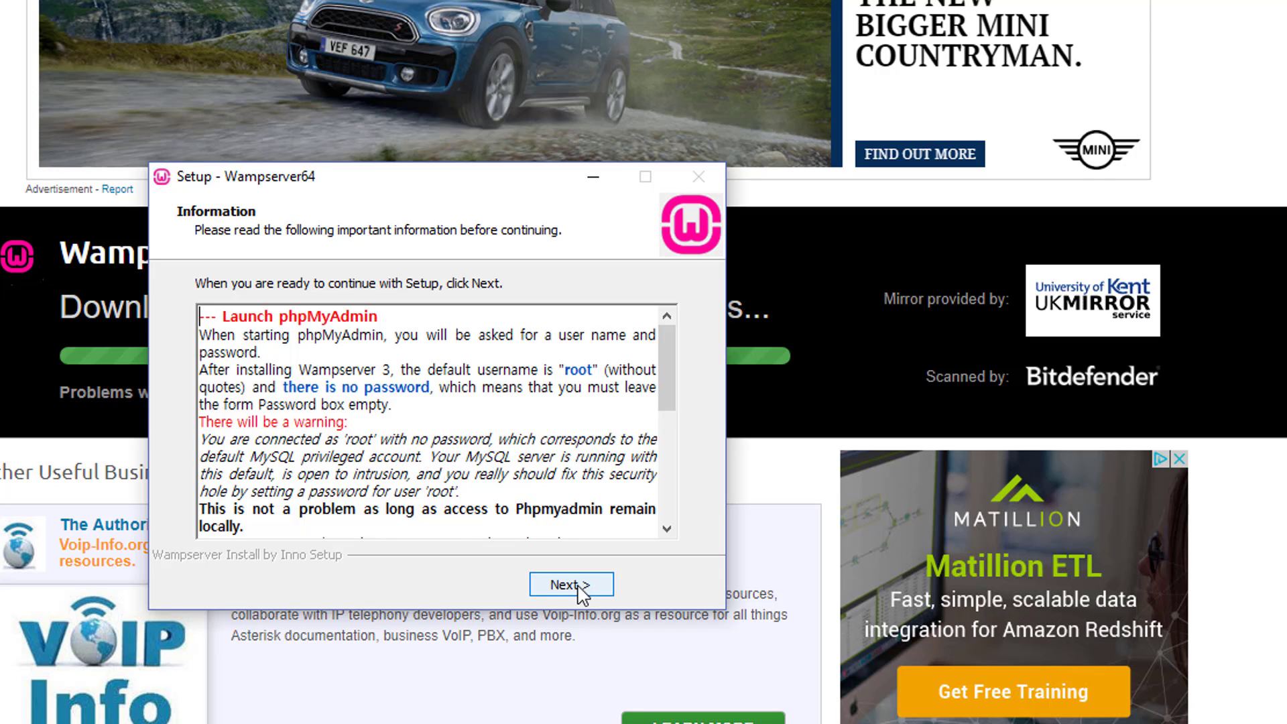
{"action": "left_click", "coordinate": [581, 591]}
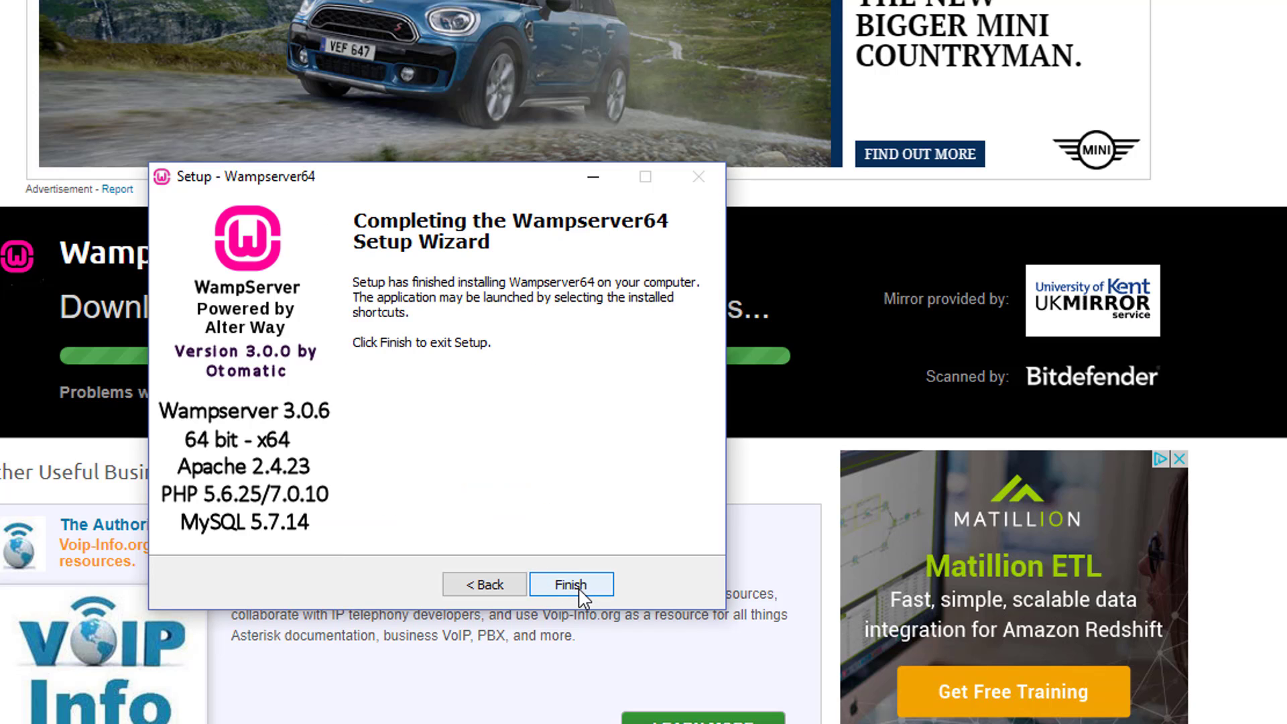
{"action": "left_click", "coordinate": [581, 592]}
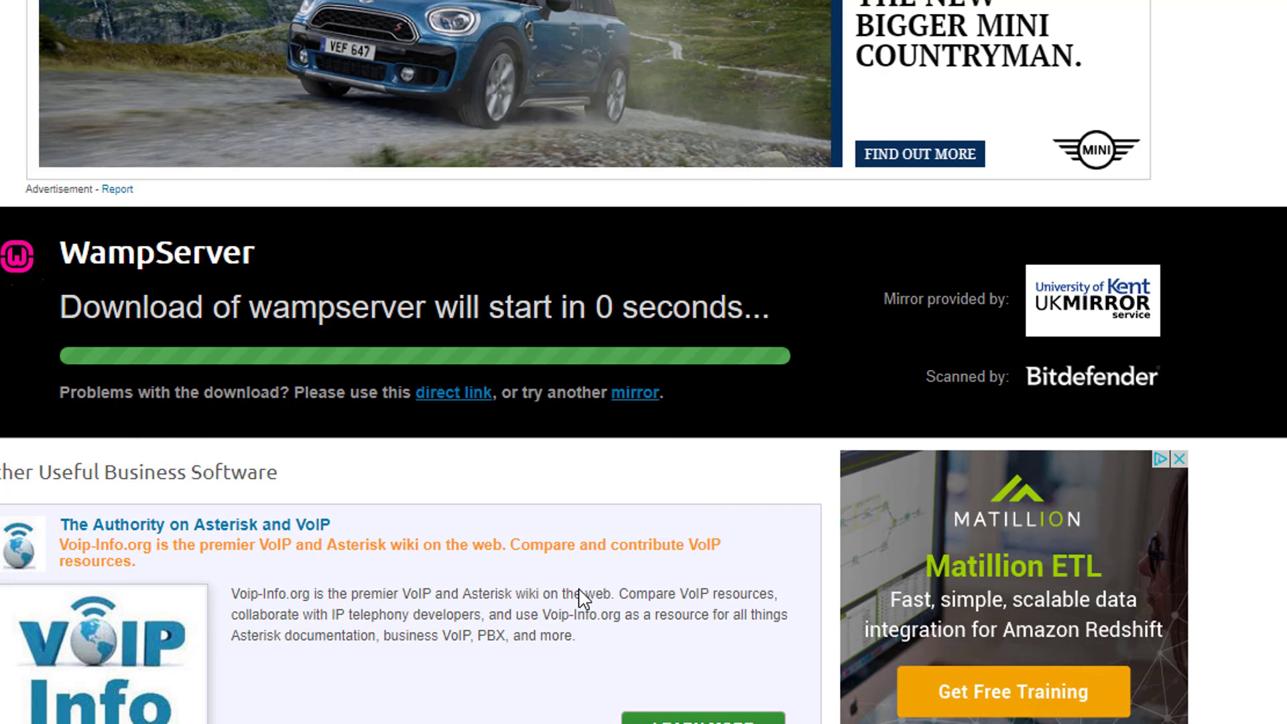